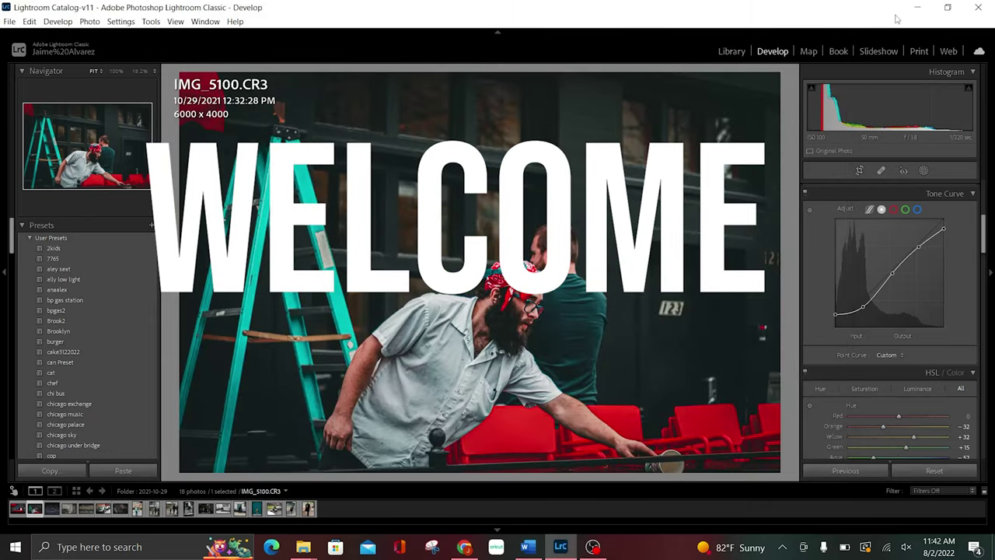
Compare the edited photo against the unedited original with the before/after toggle
key("backslash")
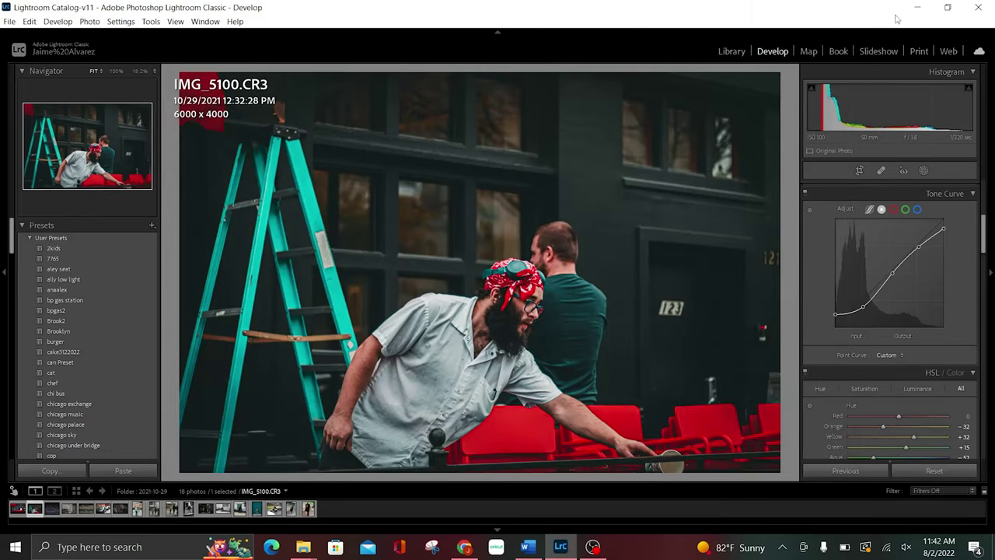
key("backslash")
key("backslash")
key("backslash")
key("backslash")
key("backslash")
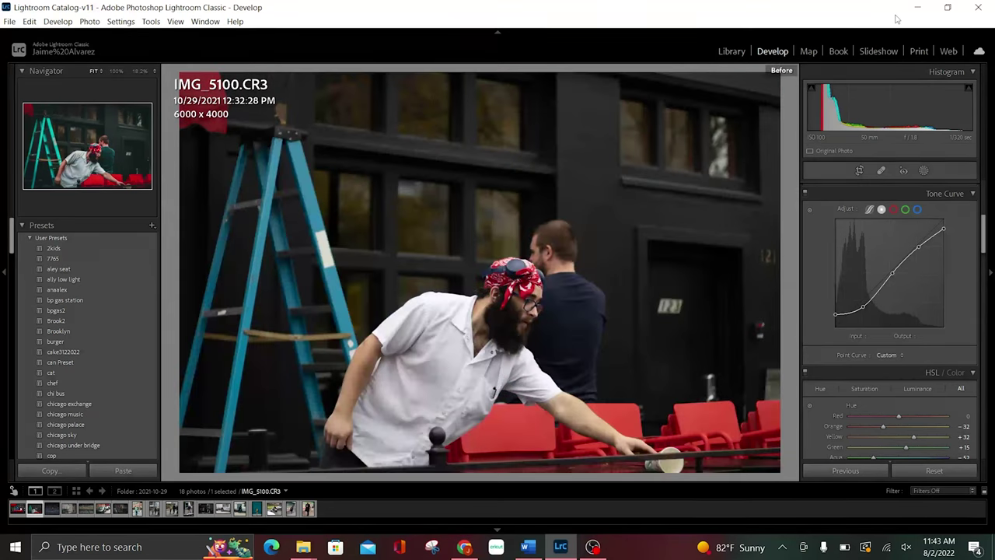
key("backslash")
key("backslash")
key("backslash")
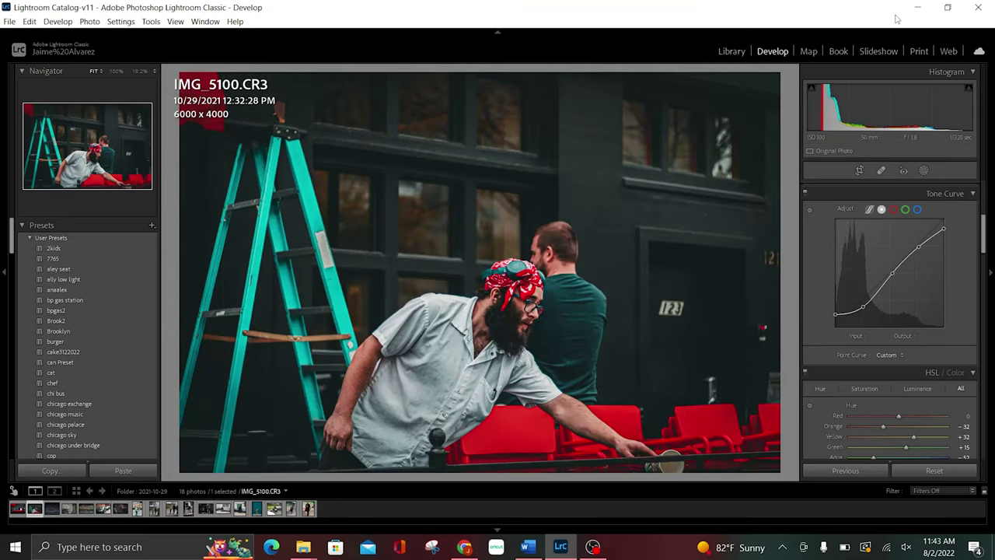
key("backslash")
key("backslash")
Reset all existing edits on the photo
scroll(931, 342, "up", 3)
scroll(930, 342, "up", 2)
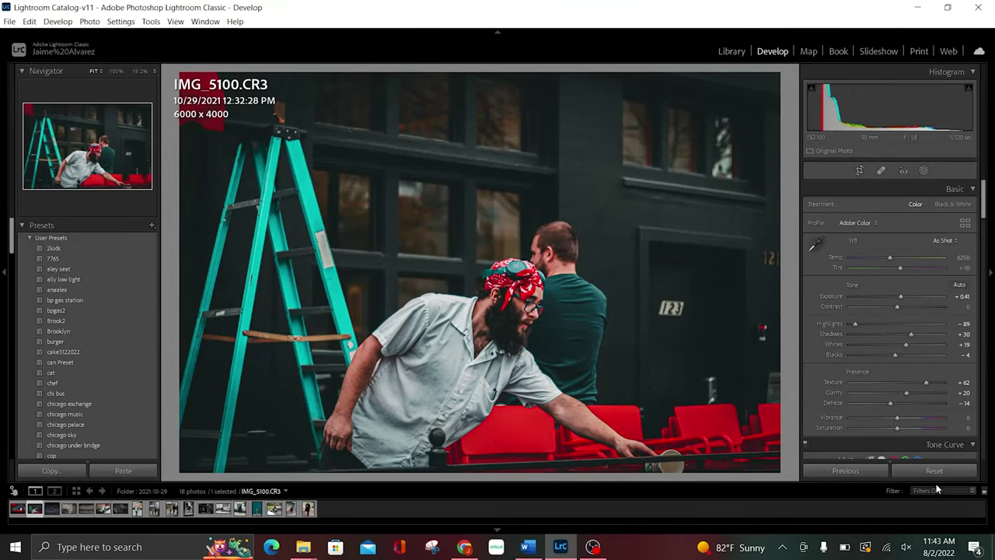
left_click(934, 471)
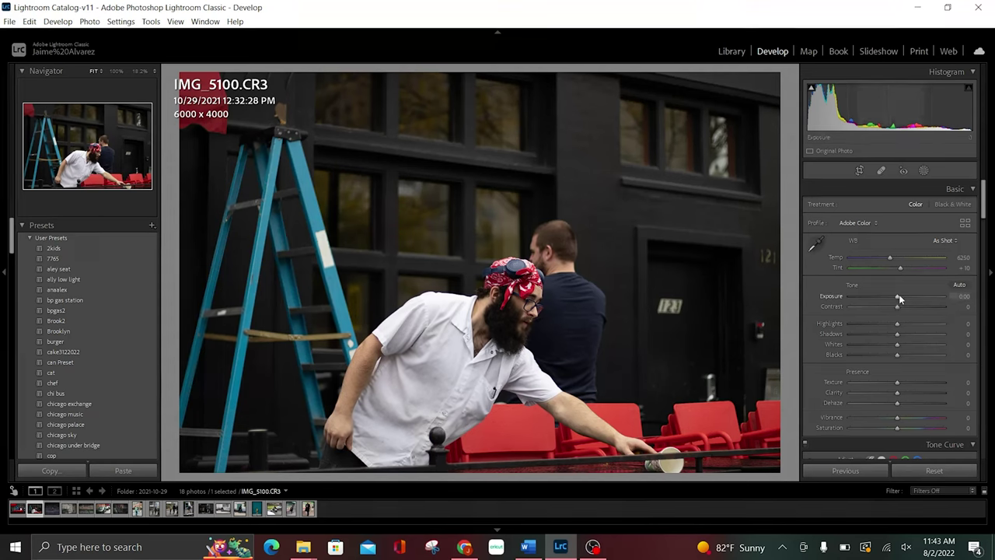
Set Exposure +0.40, Highlights -85, Shadows +30, Whites +20 and Blacks -5
scroll(898, 299, "up", 1)
scroll(899, 298, "up", 1)
scroll(900, 299, "up", 1)
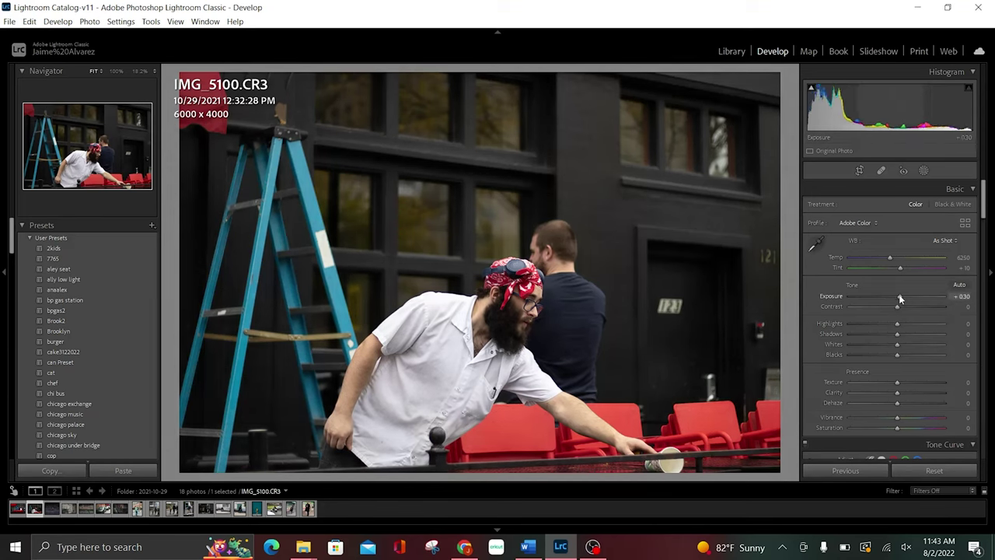
scroll(900, 299, "up", 1)
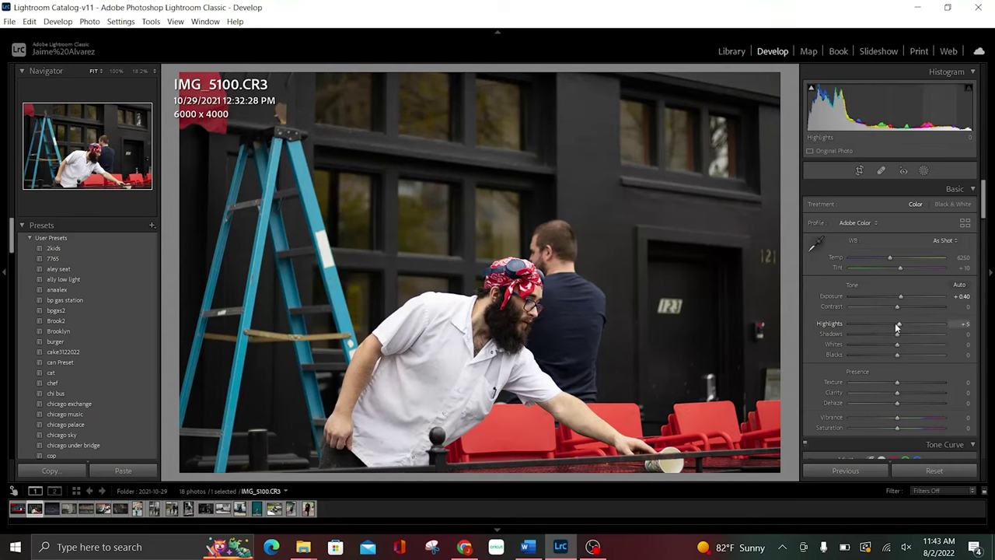
scroll(895, 326, "down", 7)
scroll(894, 326, "down", 7)
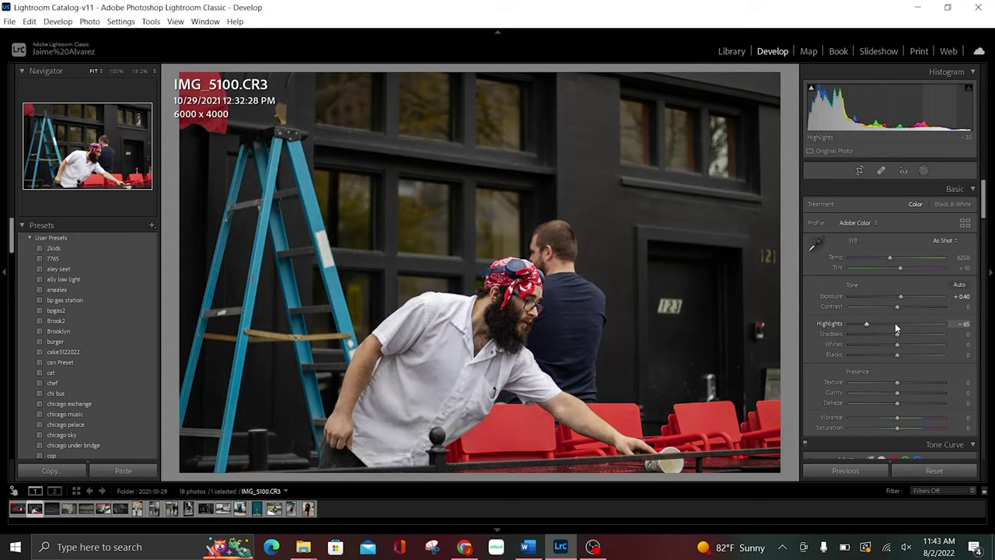
scroll(895, 326, "down", 1)
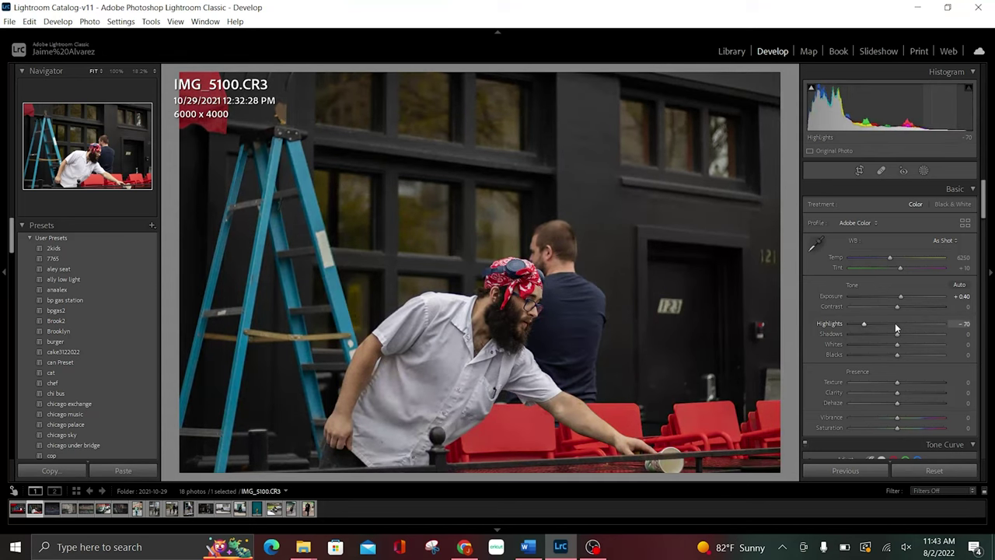
scroll(896, 324, "down", 2)
scroll(895, 325, "down", 2)
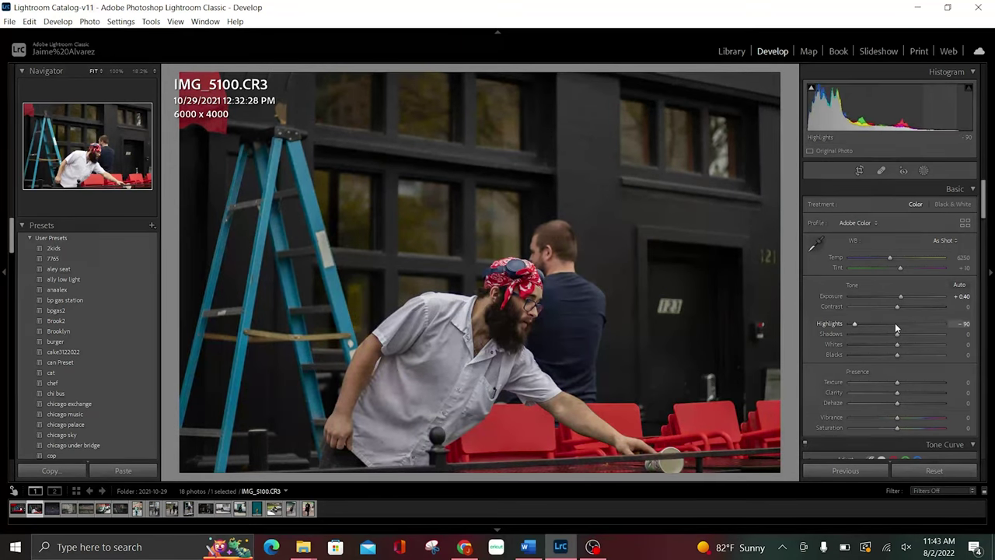
scroll(894, 323, "up", 1)
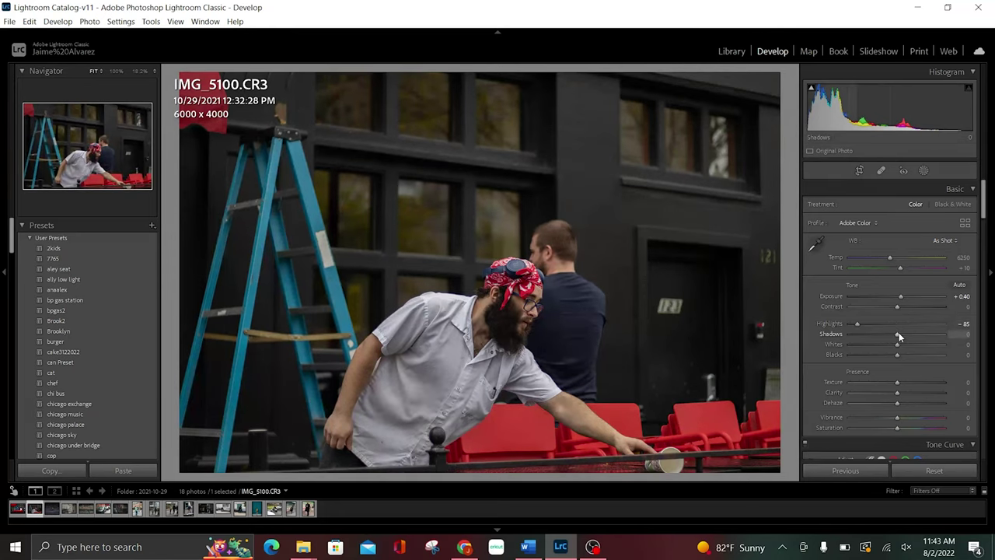
scroll(898, 335, "up", 3)
scroll(898, 335, "up", 2)
scroll(899, 335, "up", 1)
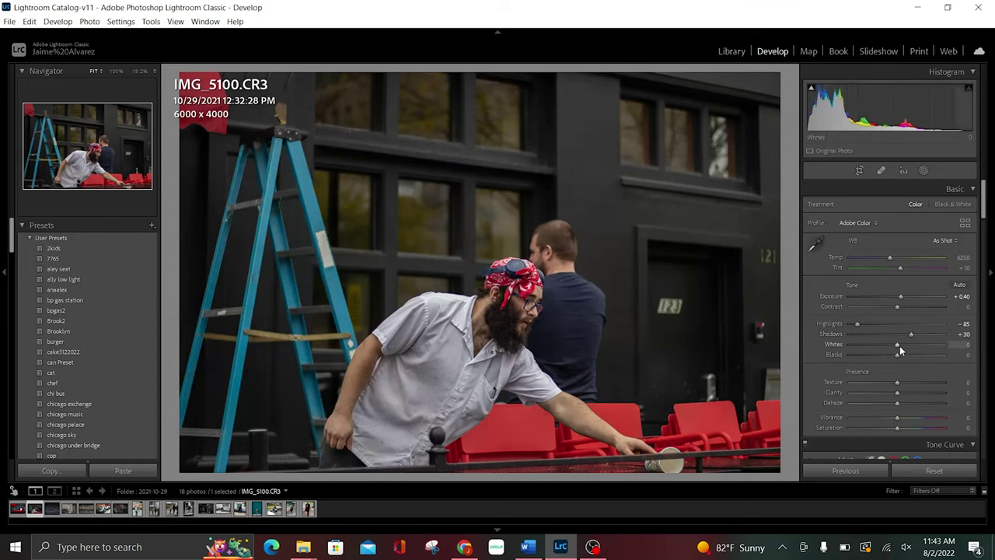
scroll(899, 347, "up", 4)
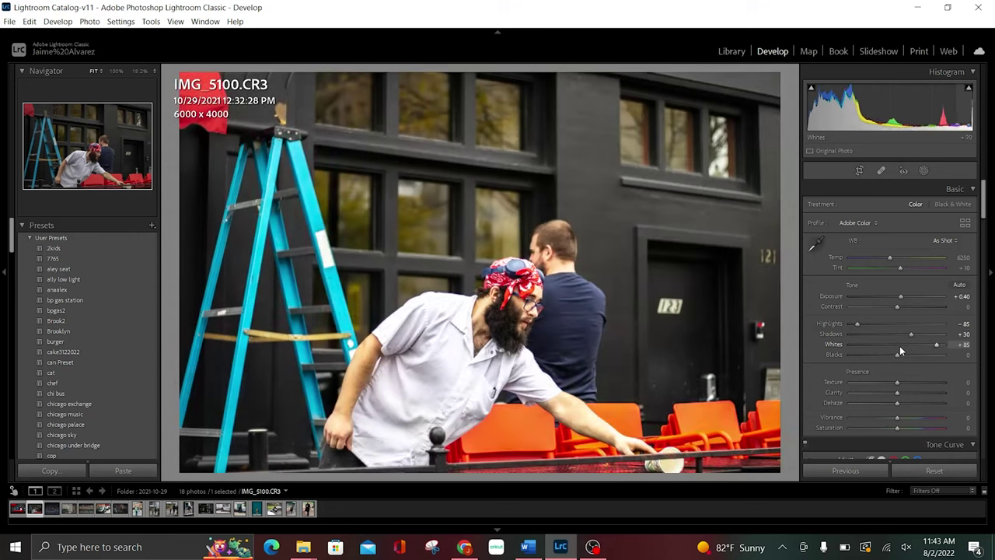
scroll(899, 351, "down", 1)
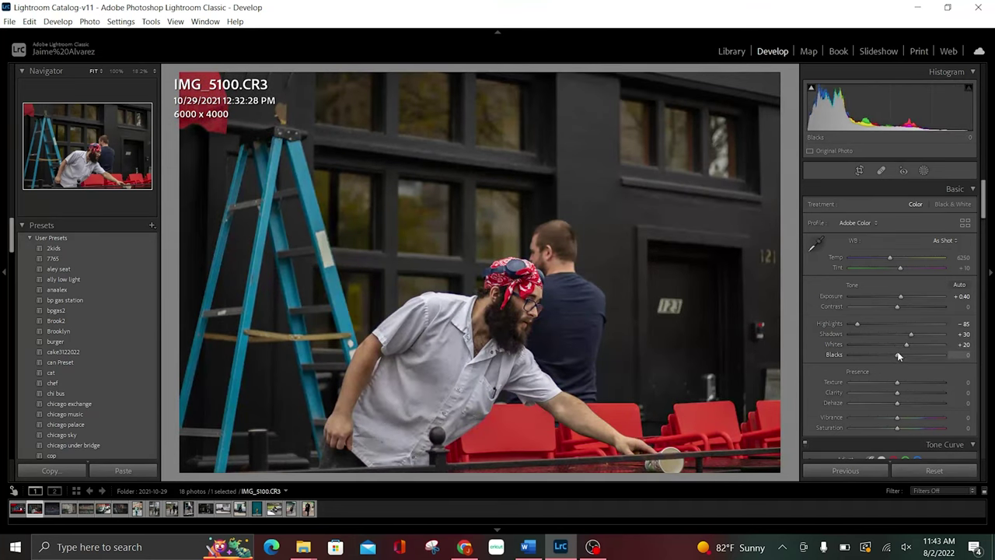
scroll(898, 356, "up", 6)
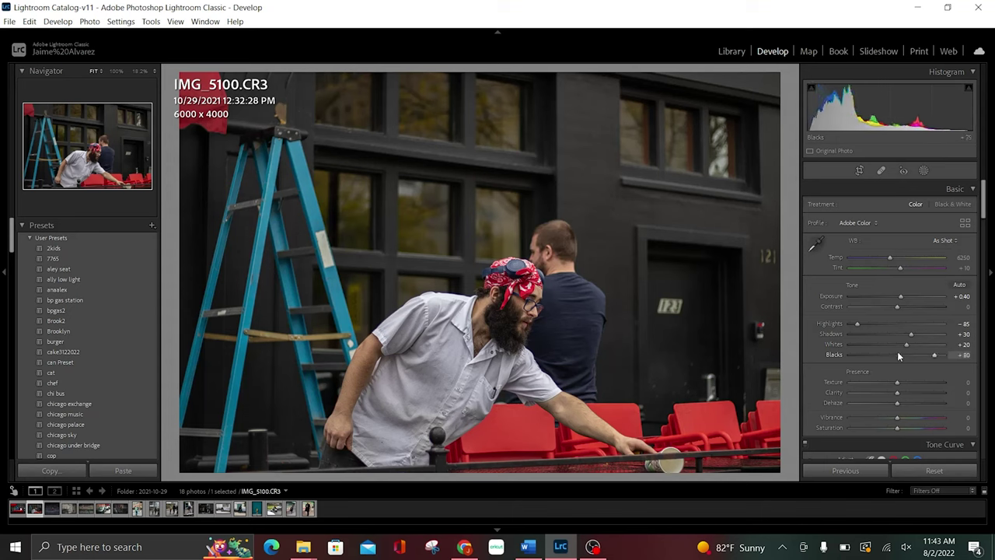
scroll(898, 356, "down", 8)
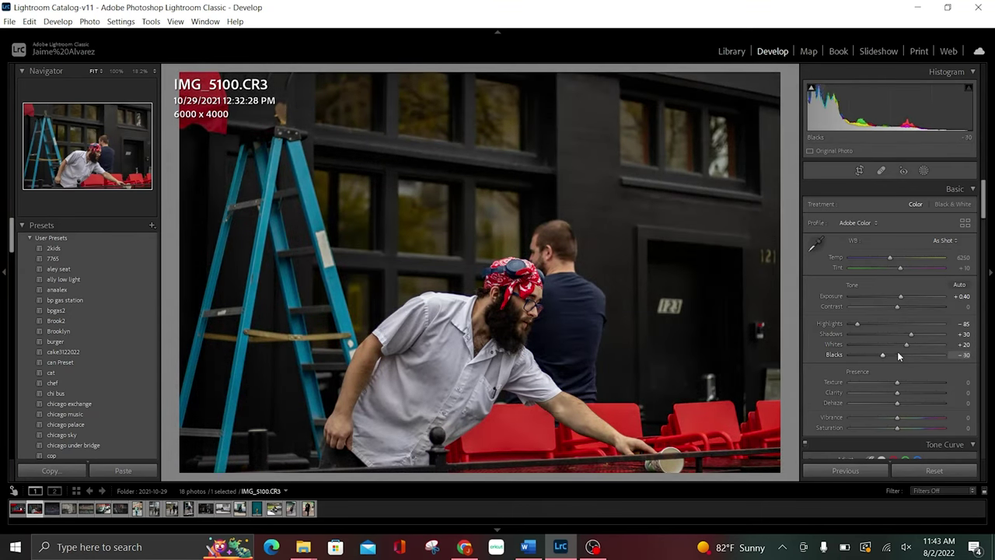
scroll(898, 356, "up", 1)
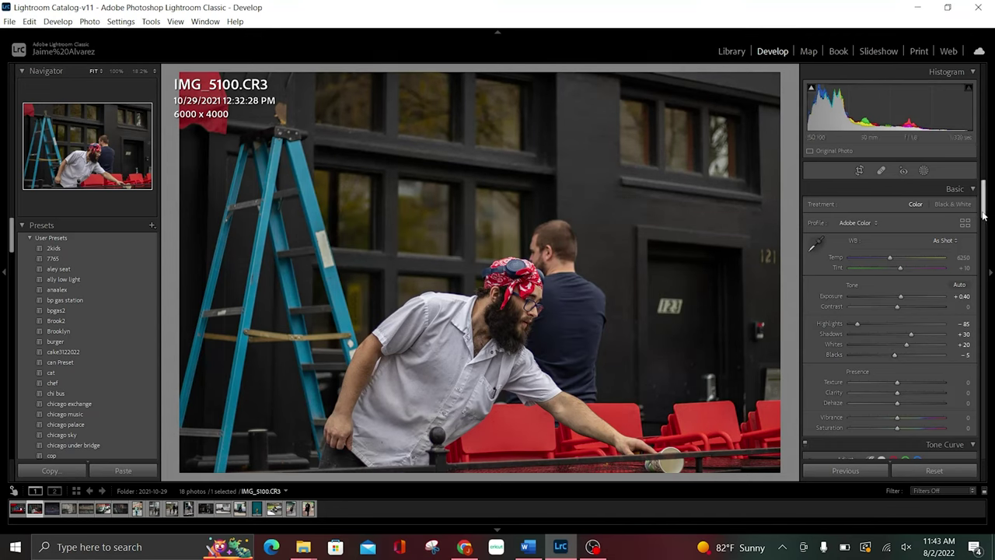
Add tone curve points at 68, 126 and 190
left_click_drag(983, 215, 984, 248)
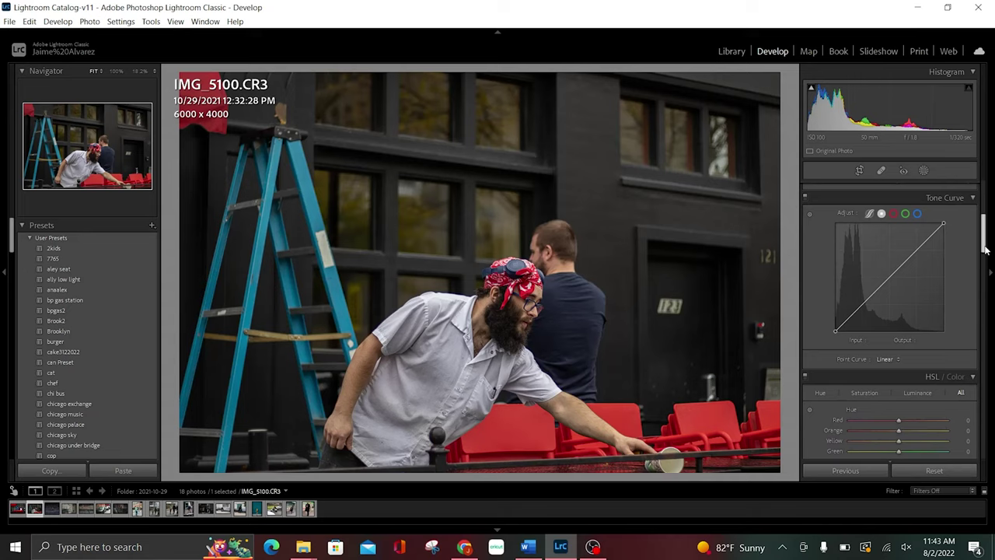
left_click(863, 304)
left_click(889, 279)
left_click(916, 251)
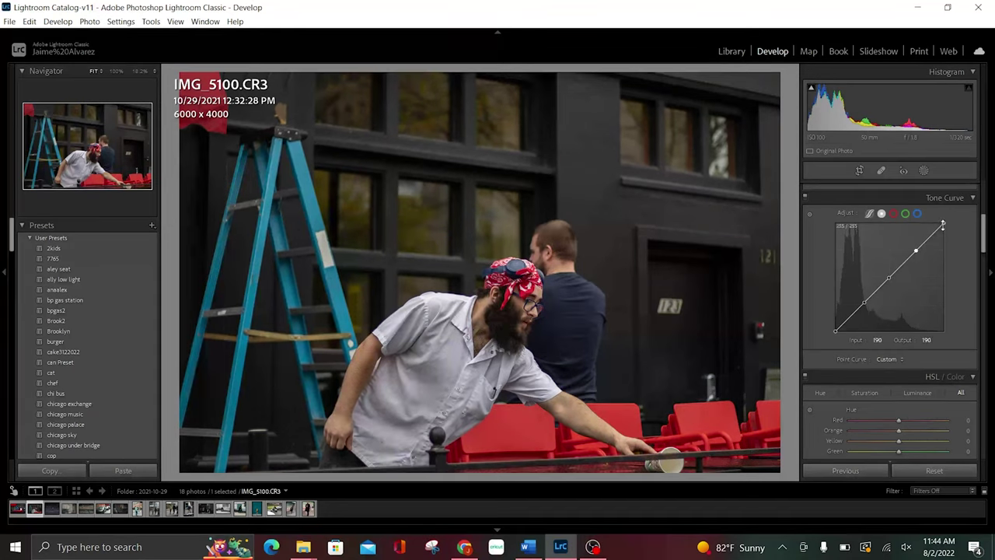
Pull the white point to 242, lower the shadow point and nudge the midtone point down
left_click_drag(944, 224, 946, 230)
left_click_drag(865, 303, 829, 323)
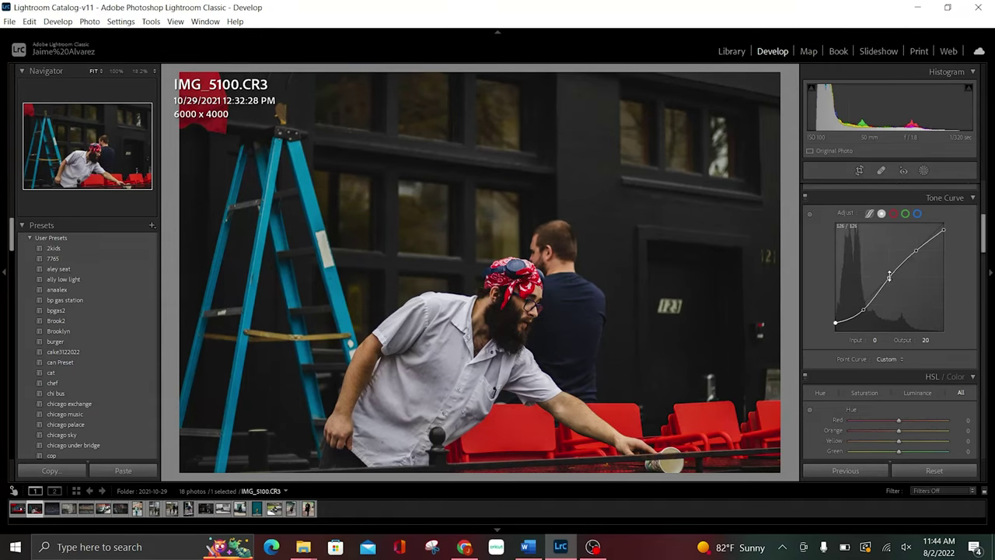
left_click(889, 276)
left_click_drag(889, 278, 891, 281)
left_click_drag(984, 247, 984, 451)
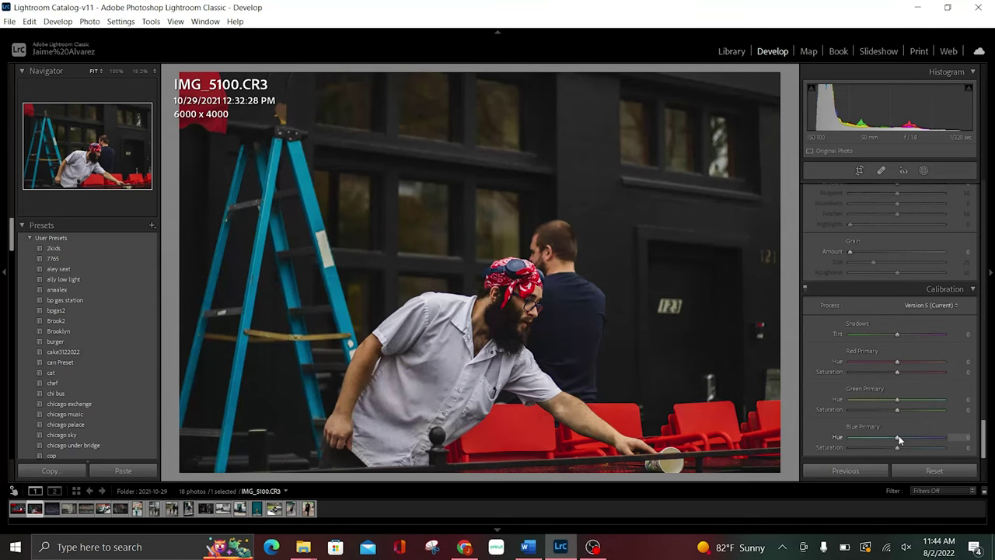
Set Calibration Blue Primary Hue to -45 and Blue Primary Saturation to -5
scroll(898, 439, "down", 6)
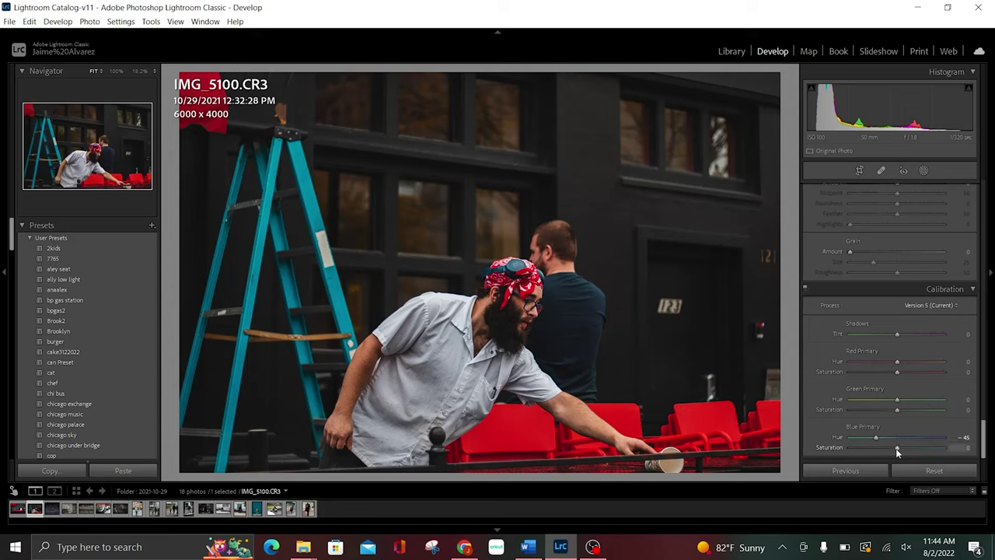
scroll(895, 448, "down", 9)
scroll(896, 448, "up", 5)
scroll(895, 447, "up", 5)
scroll(895, 447, "up", 5)
scroll(895, 447, "up", 3)
scroll(896, 448, "down", 10)
scroll(896, 448, "down", 9)
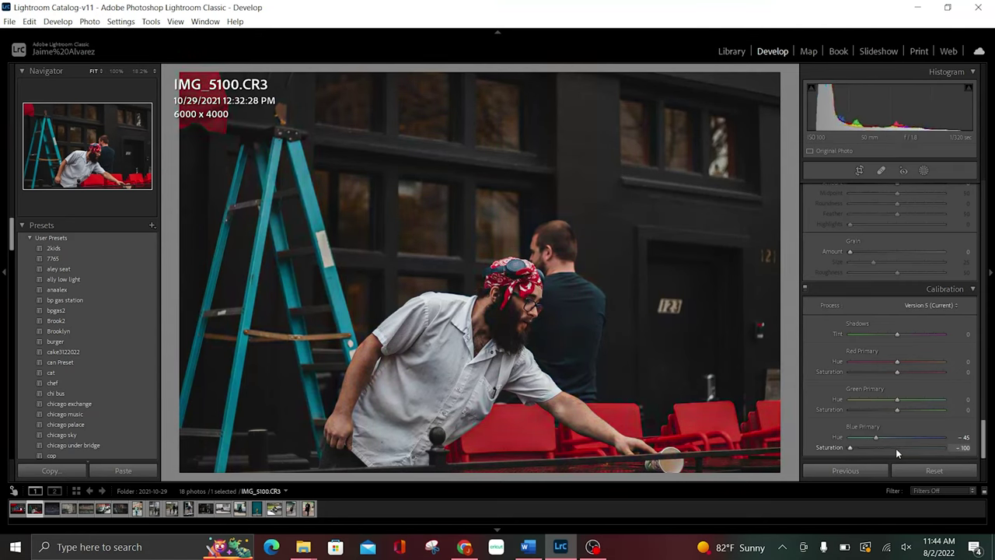
scroll(895, 447, "up", 1)
scroll(895, 448, "up", 7)
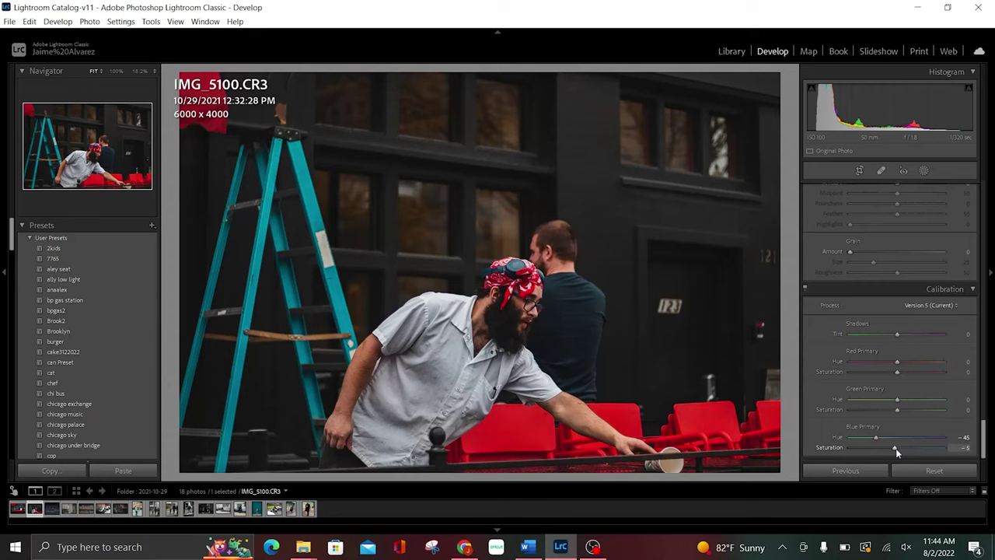
scroll(896, 448, "up", 1)
scroll(895, 399, "up", 10)
Set Green Primary Hue +10, Green Saturation -15 and Red Primary Hue +10
scroll(894, 399, "down", 20)
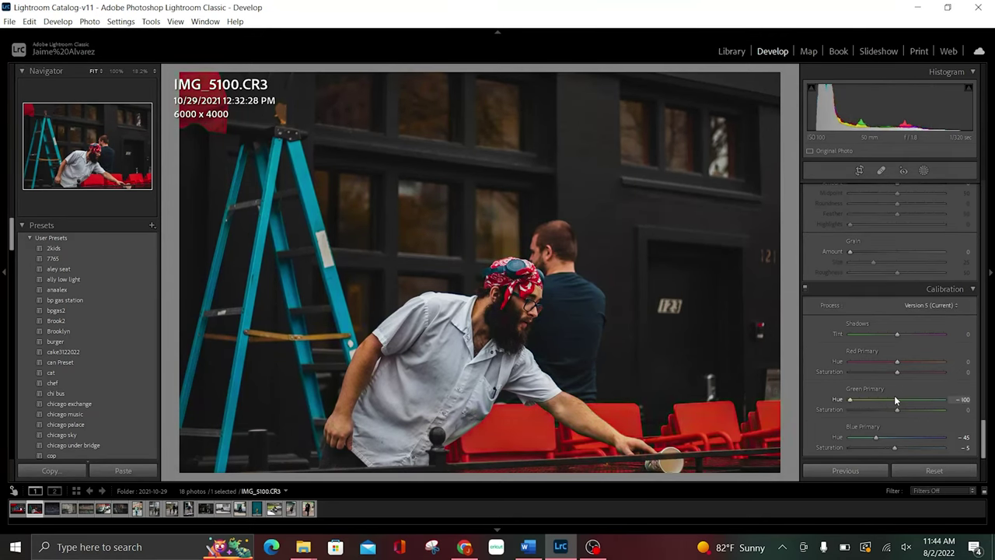
scroll(894, 399, "up", 1)
scroll(893, 398, "up", 4)
scroll(894, 399, "up", 3)
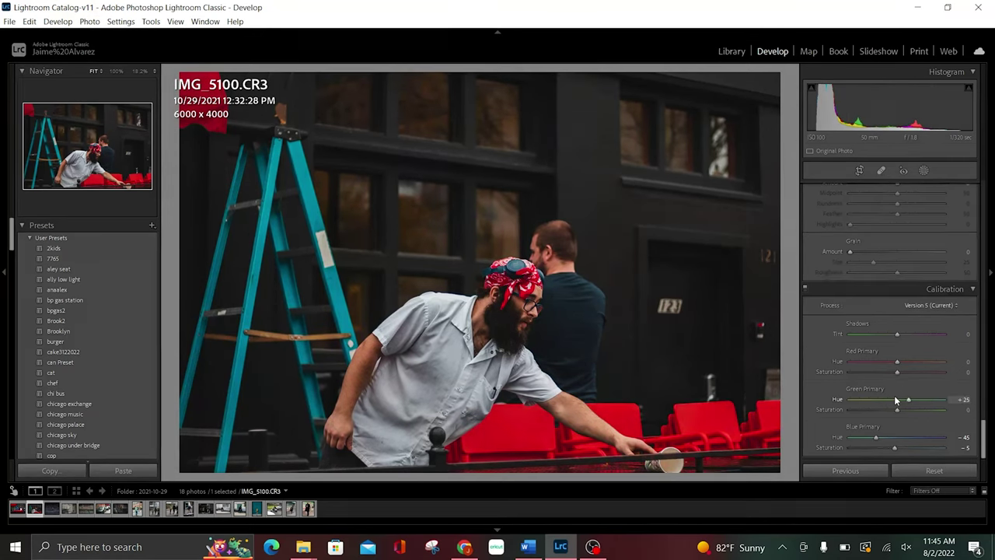
scroll(893, 399, "up", 3)
scroll(894, 399, "up", 3)
scroll(896, 399, "down", 9)
scroll(897, 410, "down", 3)
scroll(898, 363, "up", 4)
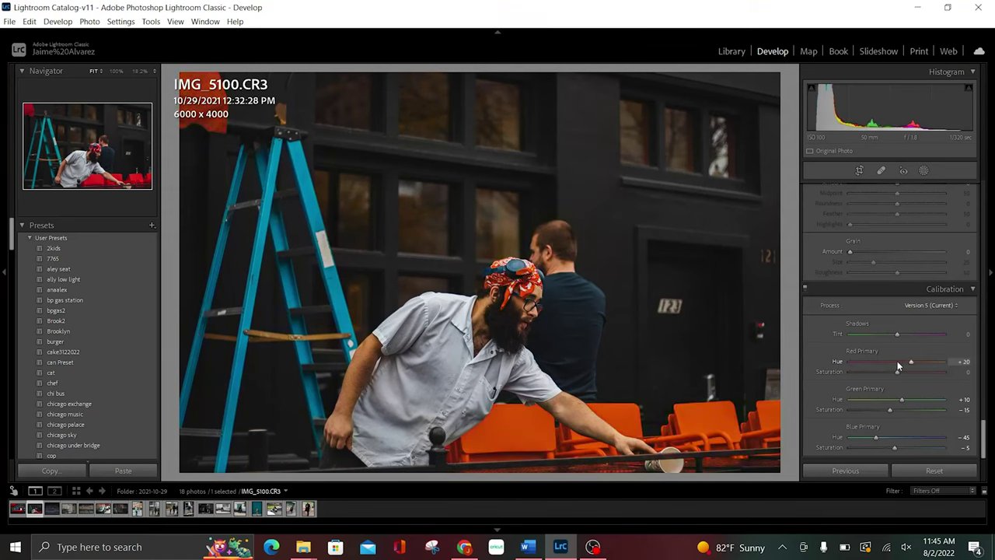
scroll(897, 363, "down", 10)
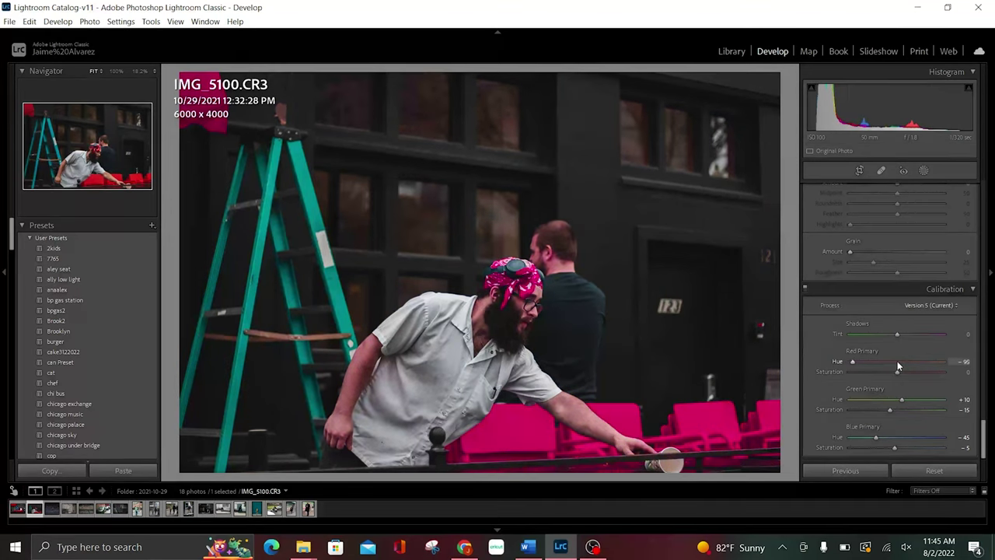
scroll(898, 364, "up", 8)
scroll(898, 364, "up", 4)
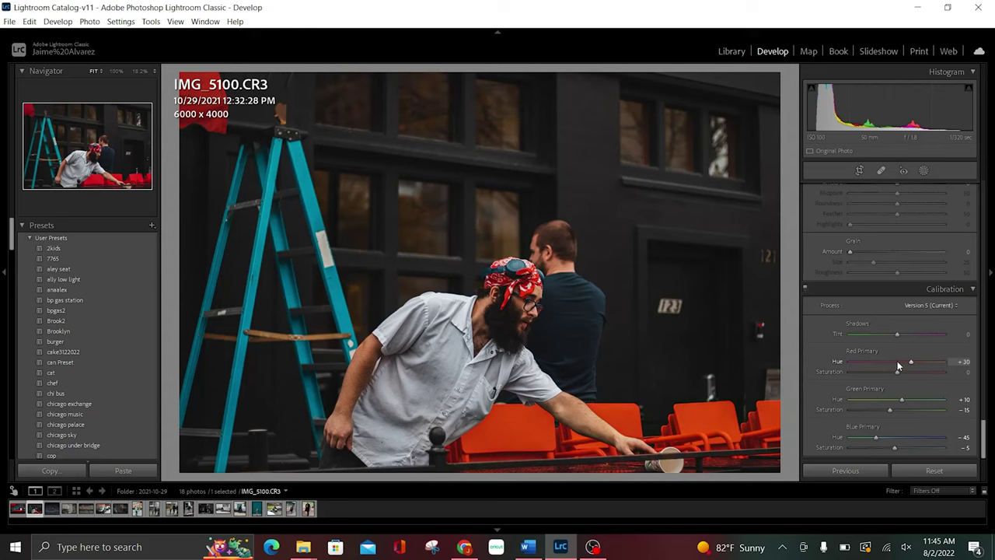
scroll(897, 361, "down", 7)
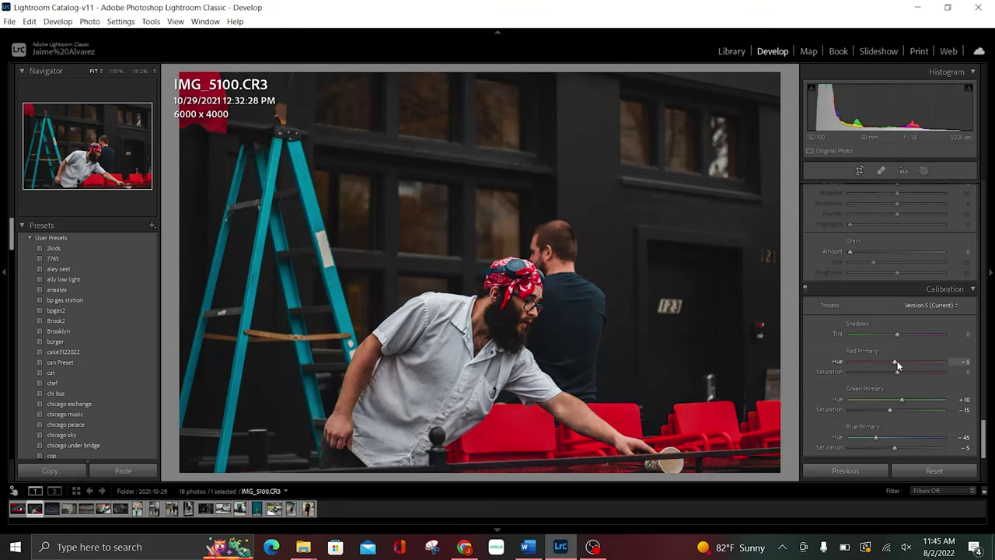
scroll(897, 360, "up", 1)
Darken the corners with a Post-Crop Vignetting Amount of about -27
scroll(897, 362, "up", 1)
scroll(898, 362, "up", 1)
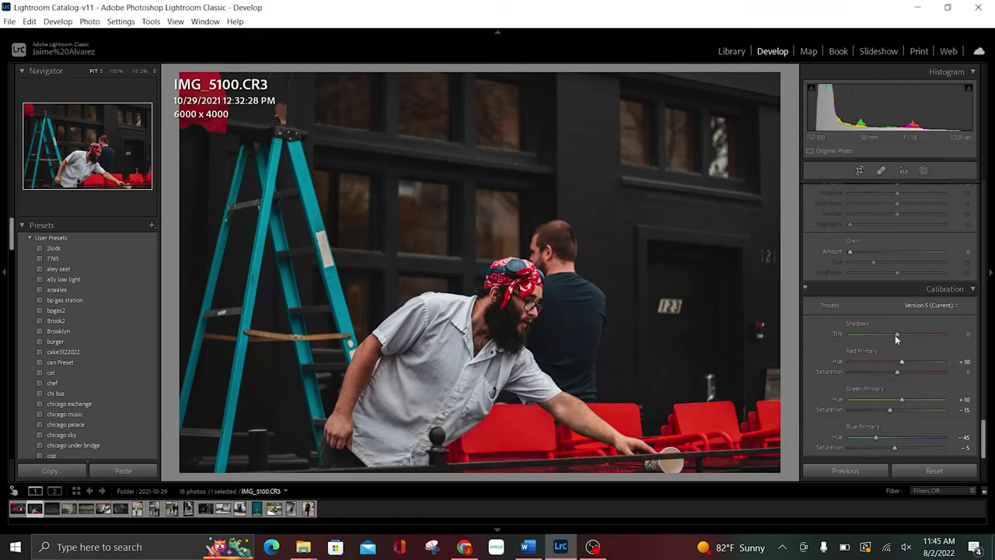
scroll(896, 378, "up", 3)
scroll(896, 376, "up", 1)
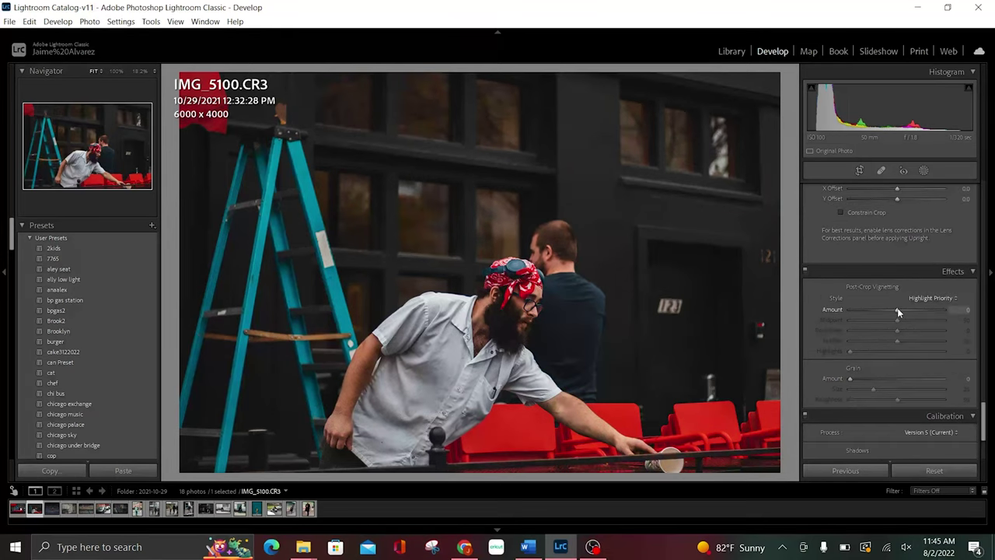
left_click_drag(897, 310, 883, 312)
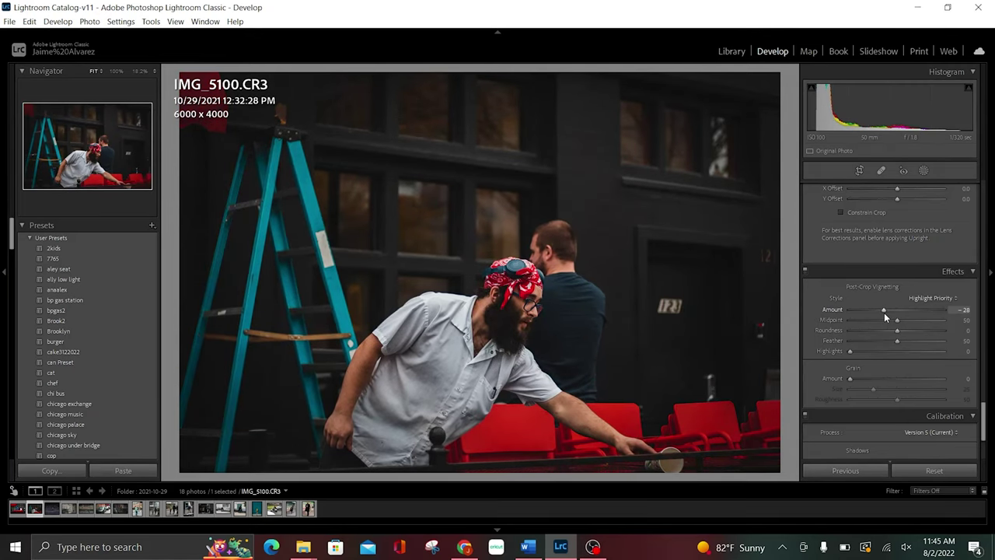
Apply Upright Auto straightening and enable lens profile and chromatic aberration corrections
scroll(920, 231, "up", 3)
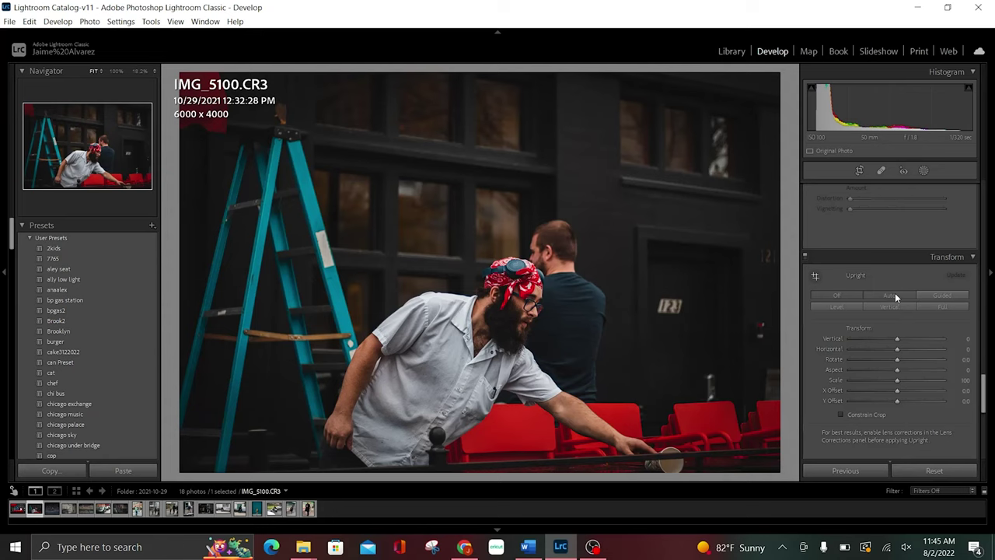
left_click(894, 294)
scroll(882, 247, "up", 3)
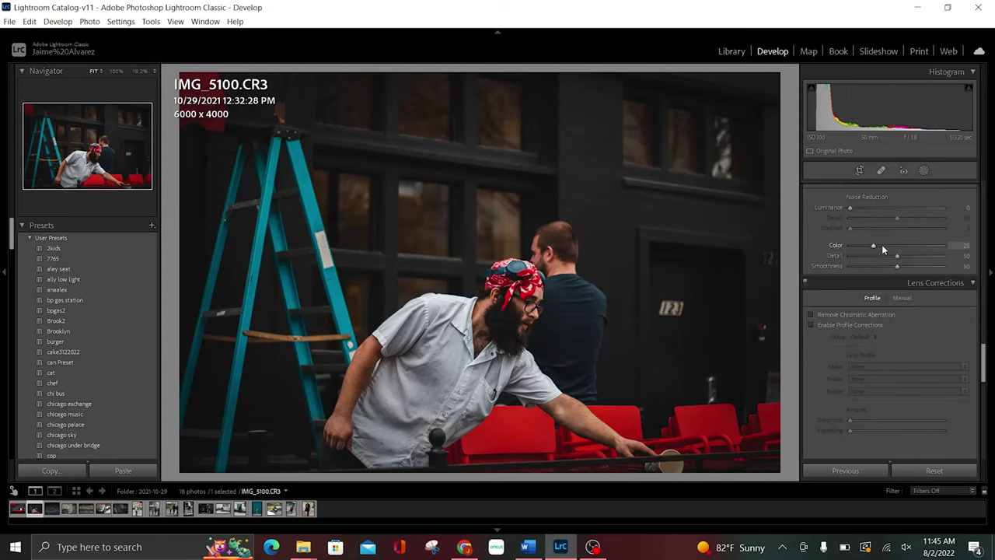
left_click(812, 325)
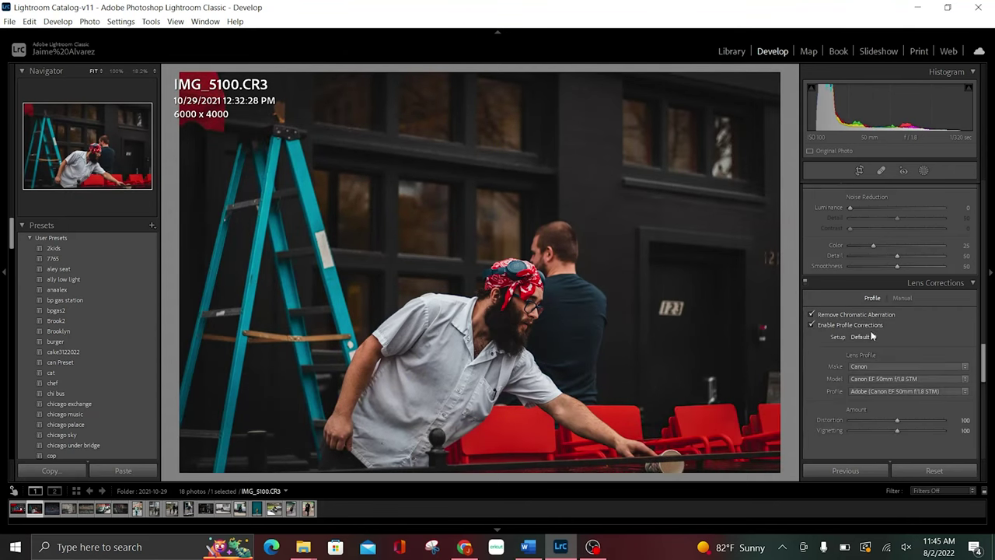
Set the Sharpening Amount to 0
scroll(870, 330, "up", 3)
scroll(870, 331, "up", 1)
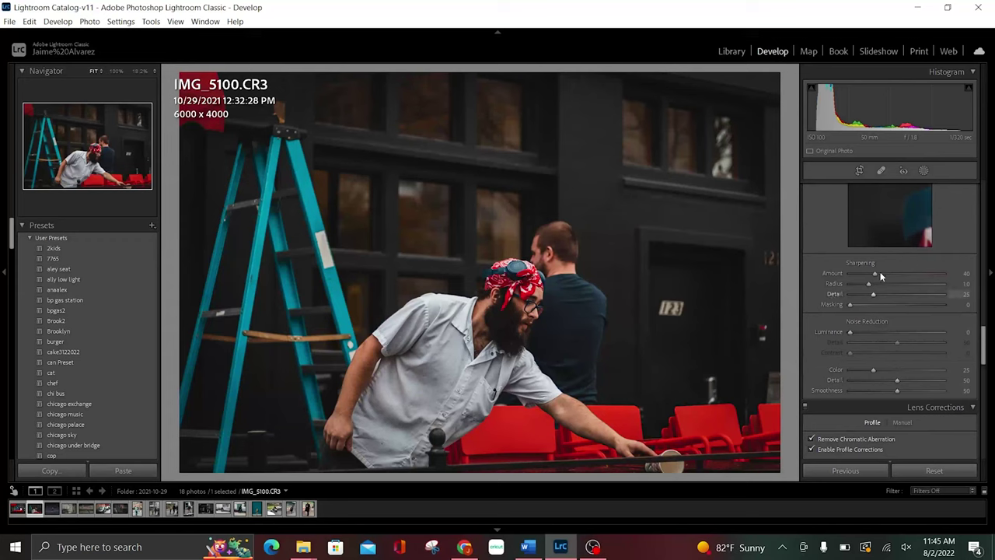
left_click_drag(850, 277, 809, 284)
Set noise reduction Luminance to 20 and lower Color from 25 to 20
scroll(808, 285, "up", 5)
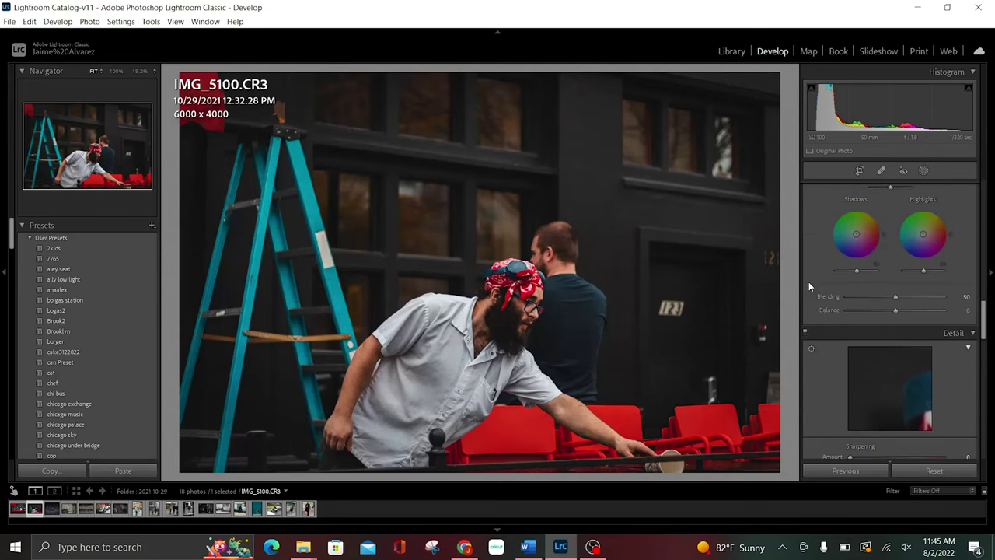
scroll(847, 294, "down", 6)
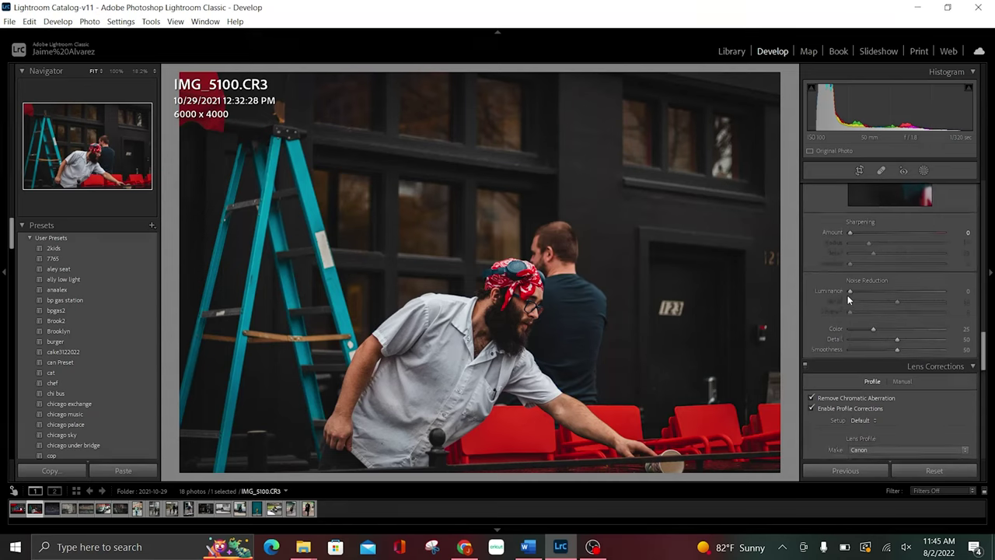
scroll(847, 299, "up", 1)
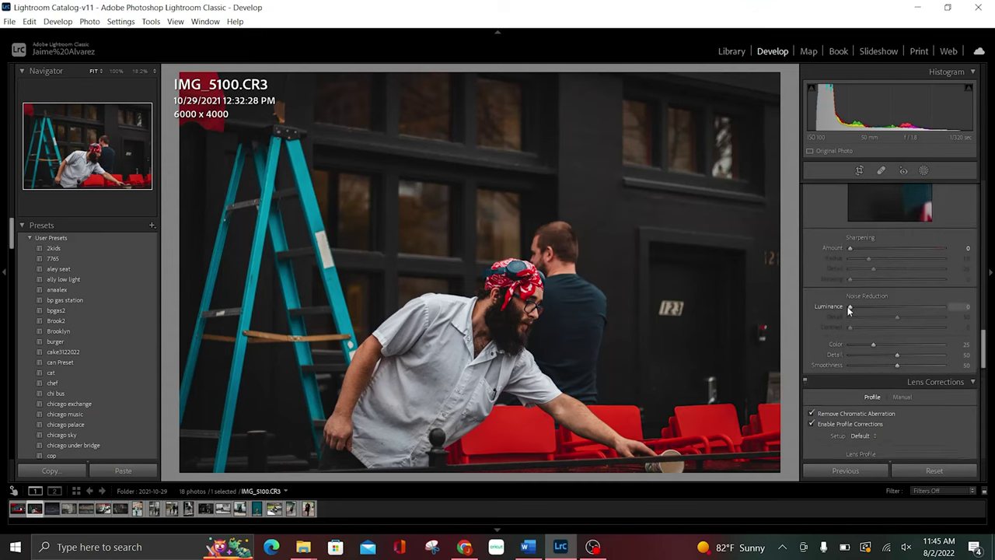
left_click_drag(853, 309, 869, 317)
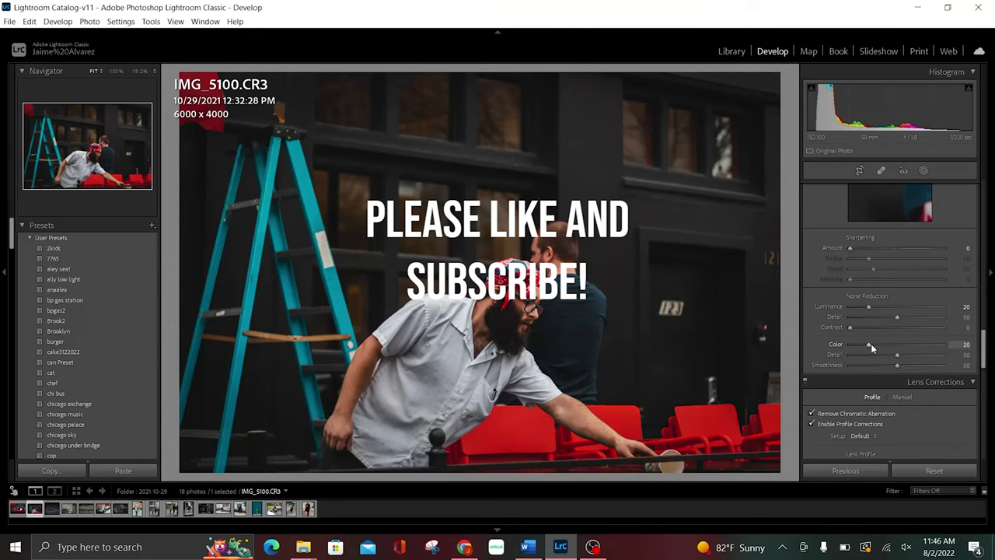
left_click_drag(870, 344, 866, 344)
left_click_drag(985, 365, 979, 294)
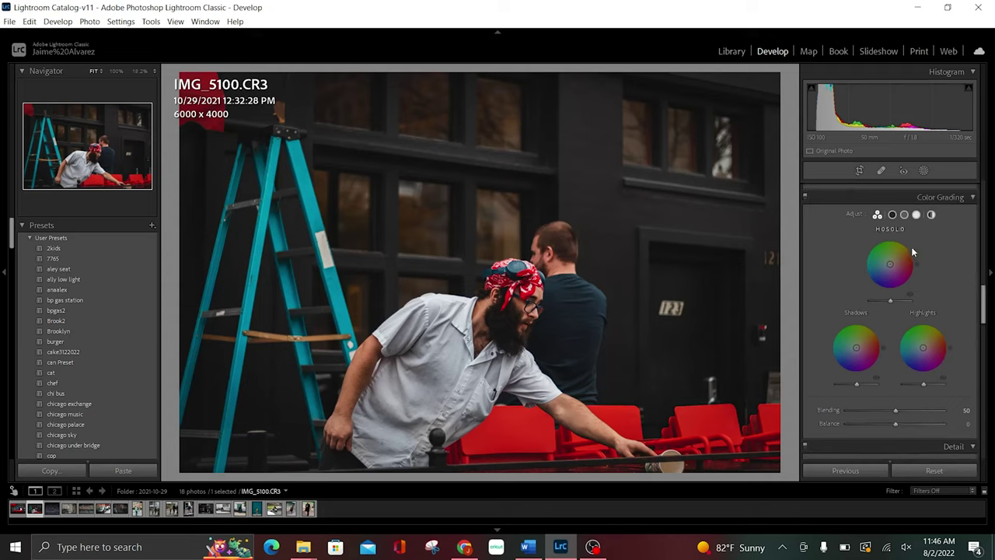
Tint the shadows teal at Hue 175, Saturation 6
left_click(892, 214)
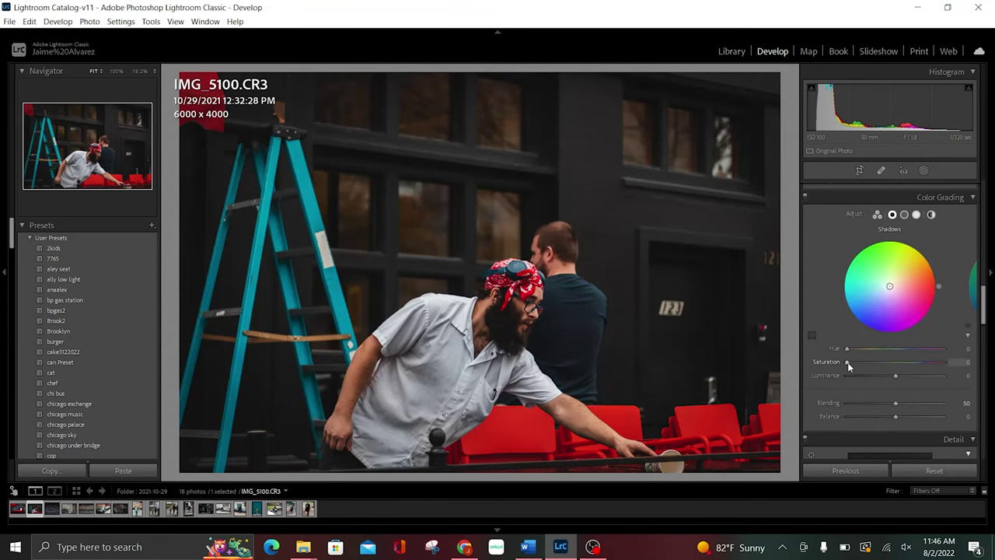
left_click_drag(848, 361, 992, 381)
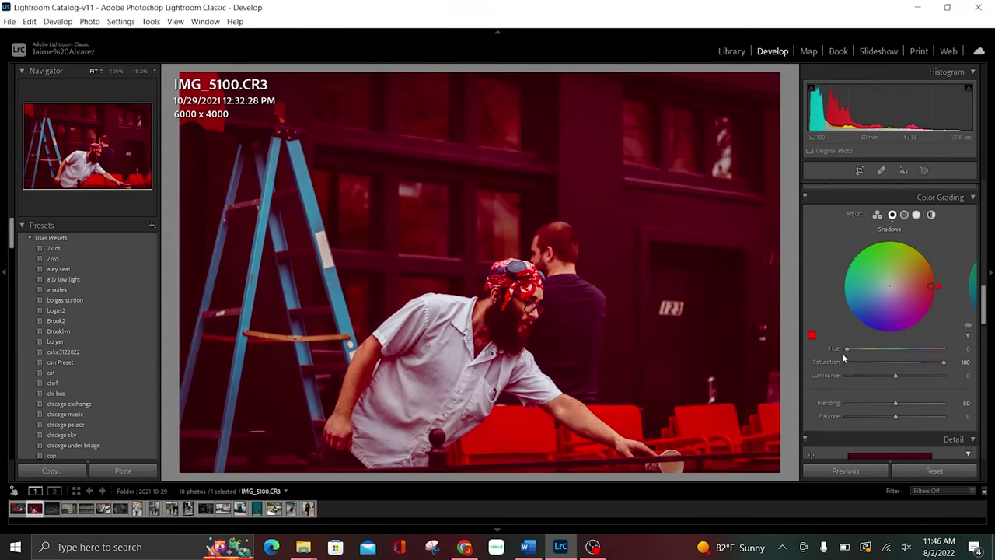
mouse_move(849, 349)
left_mouse_down()
mouse_move(899, 352)
mouse_move(895, 370)
left_mouse_up()
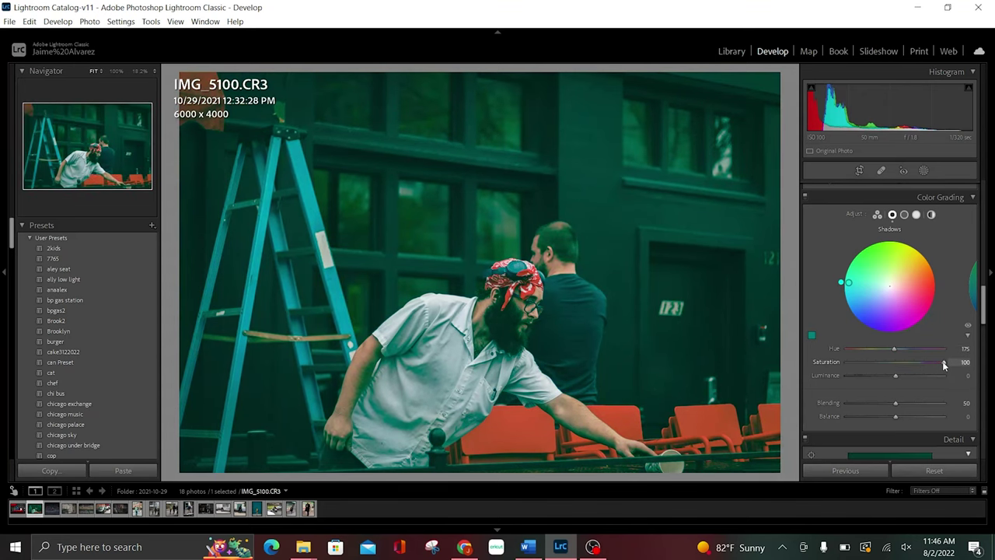
left_click_drag(943, 363, 853, 366)
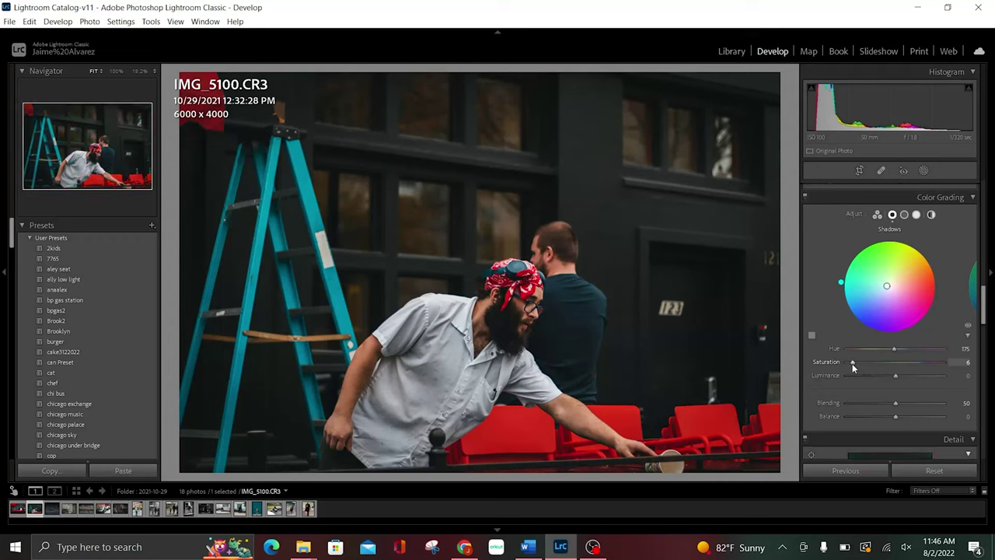
Tint the midtones teal at Hue 179, Saturation 7
left_click(904, 216)
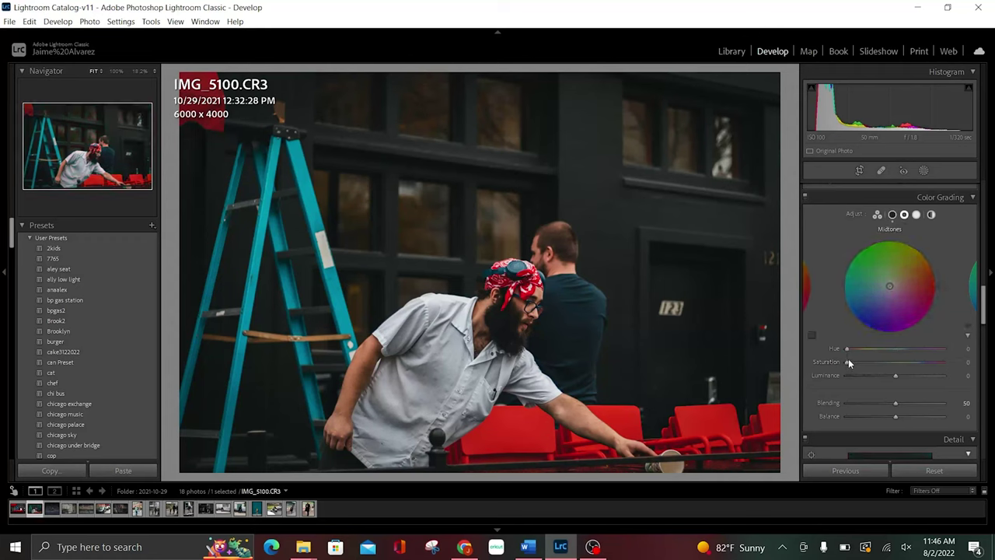
mouse_move(957, 349)
left_mouse_down()
mouse_move(848, 354)
mouse_move(922, 364)
mouse_move(895, 365)
left_mouse_up()
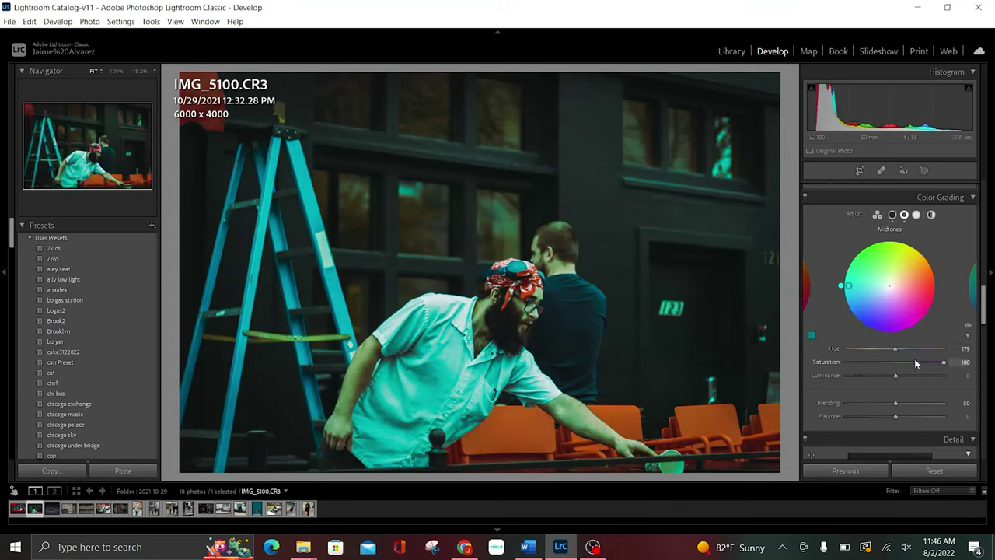
left_click_drag(941, 362, 853, 365)
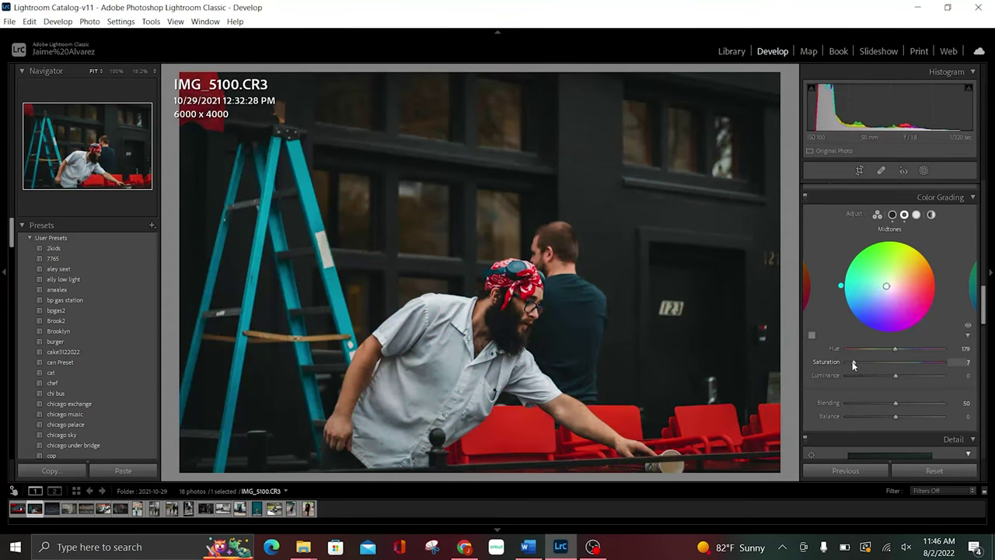
Grade the highlights a faint warm orange at Hue 27, Saturation 4
left_click(915, 214)
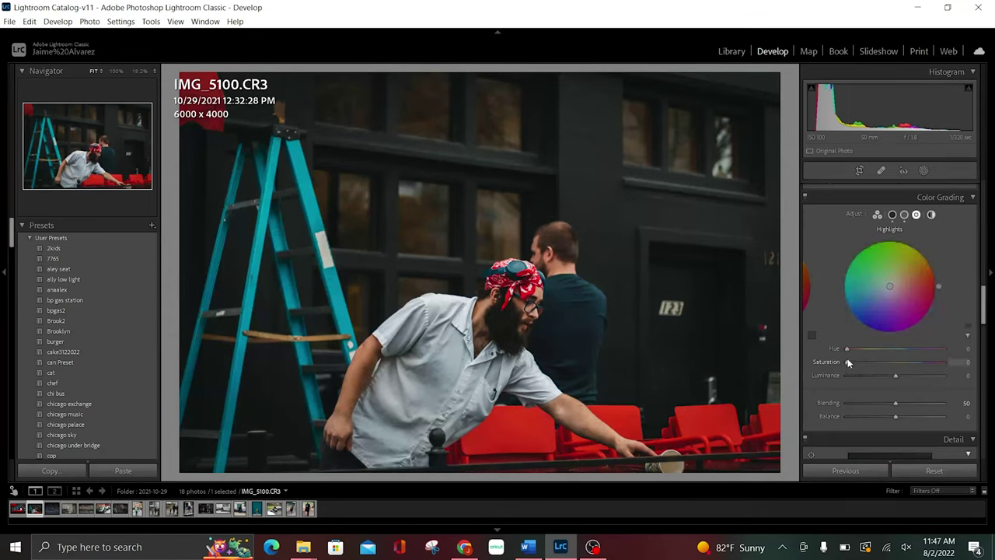
left_click_drag(845, 362, 944, 362)
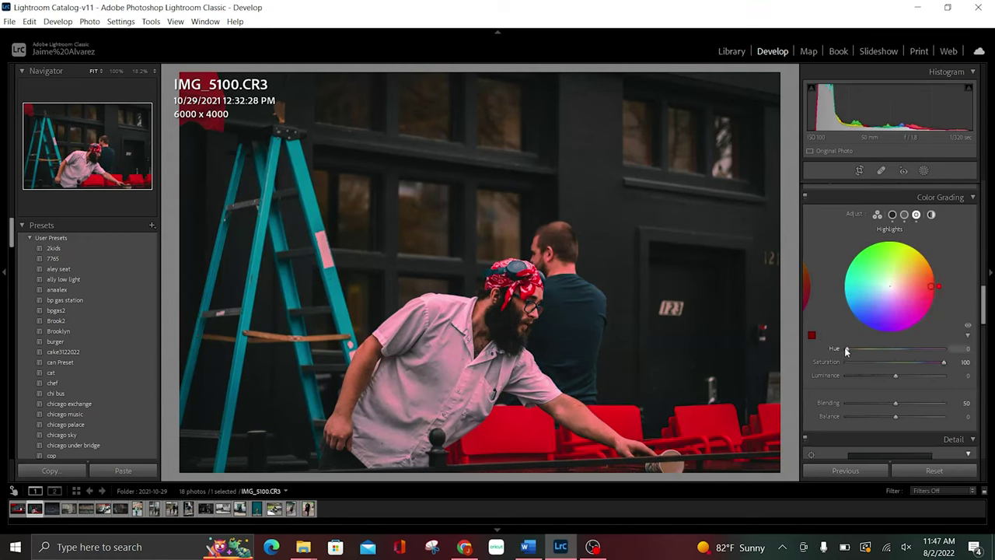
left_click_drag(846, 350, 855, 351)
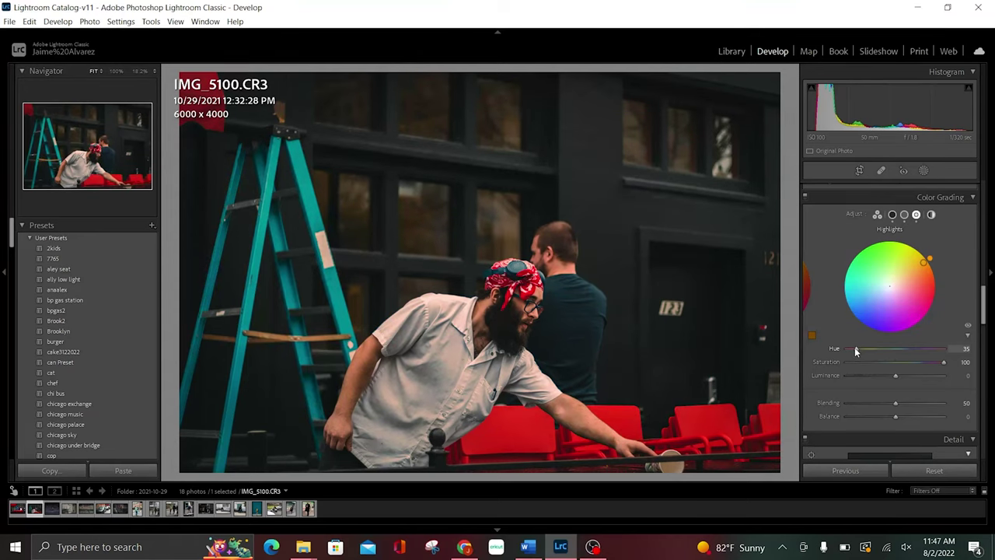
mouse_move(854, 348)
left_mouse_down()
mouse_move(922, 348)
mouse_move(858, 375)
left_mouse_up()
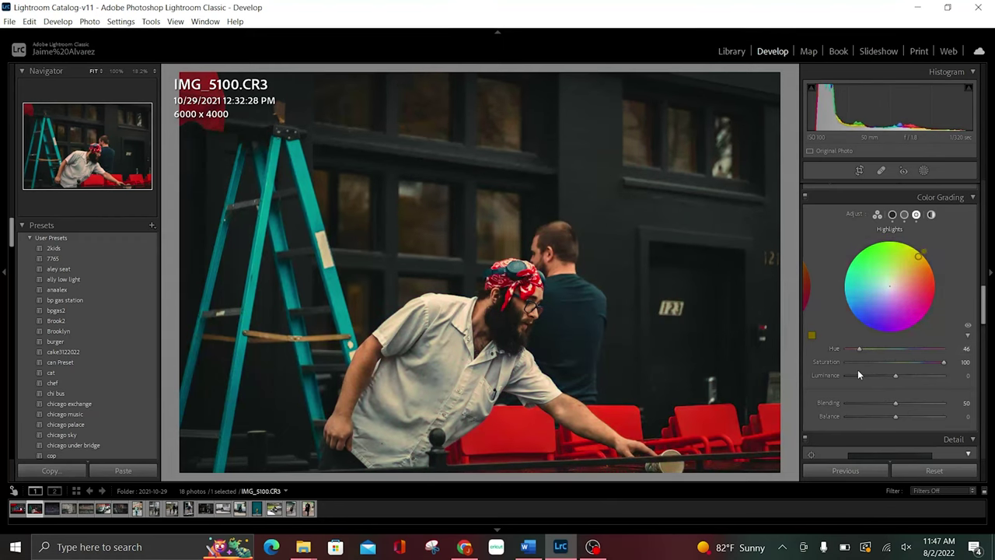
left_click_drag(944, 362, 855, 370)
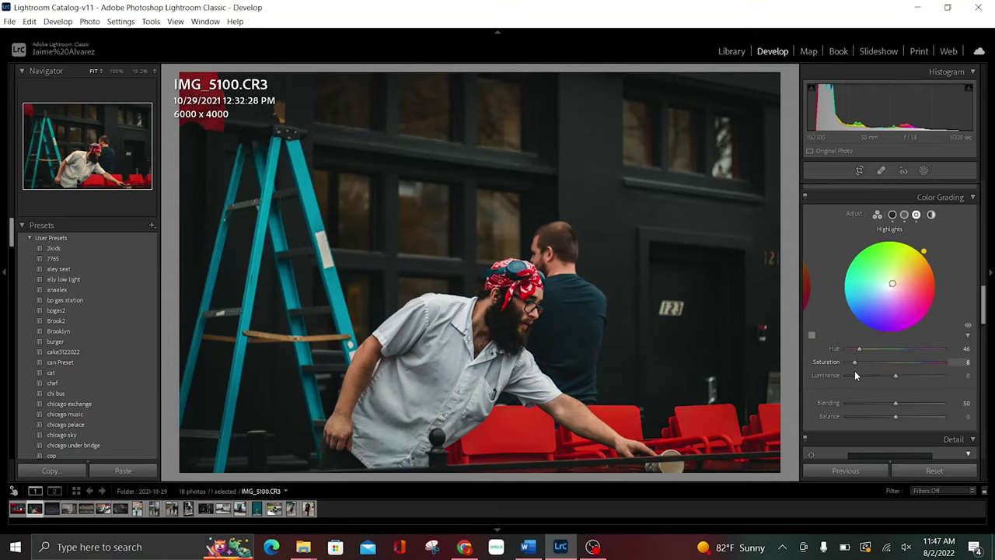
left_click_drag(854, 370, 855, 353)
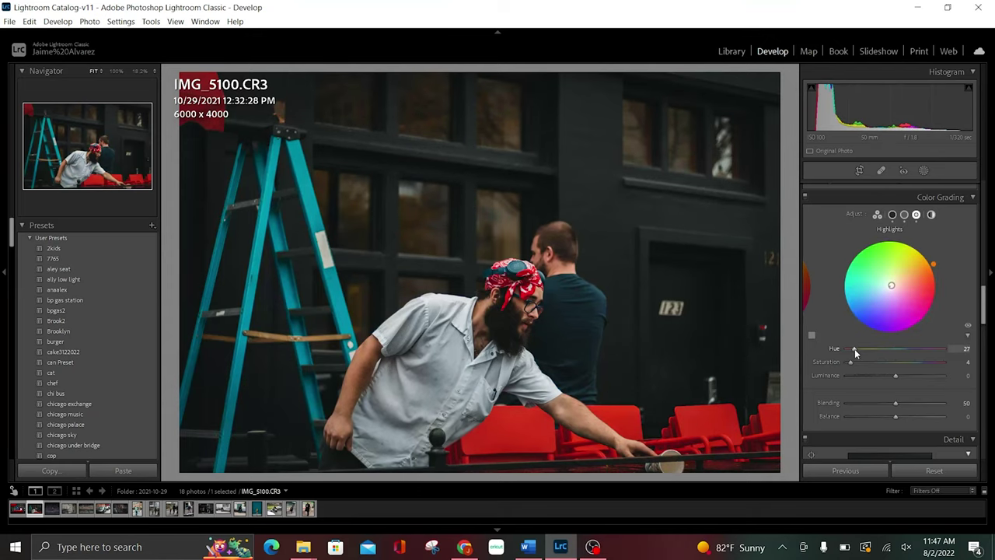
Set HSL hues Orange -30, Yellow +35, Green +15, Aqua -50, Blue -20, and Red saturation -5
scroll(928, 261, "up", 5)
scroll(928, 262, "up", 3)
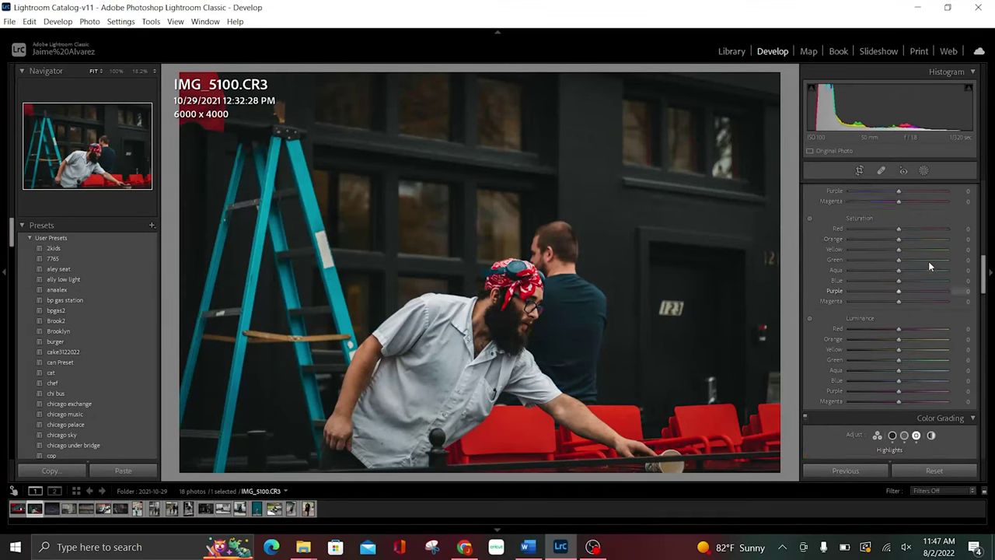
scroll(928, 261, "up", 2)
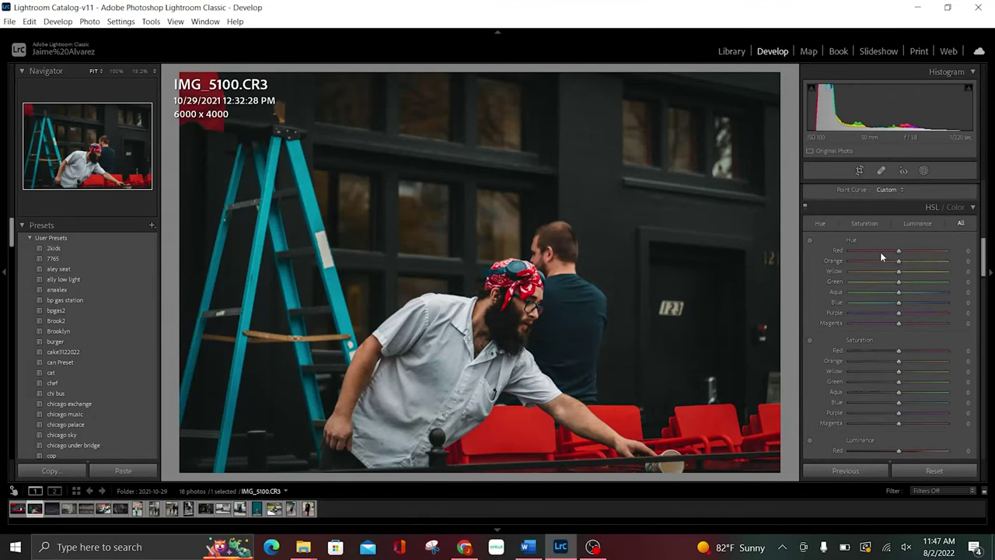
scroll(896, 260, "down", 7)
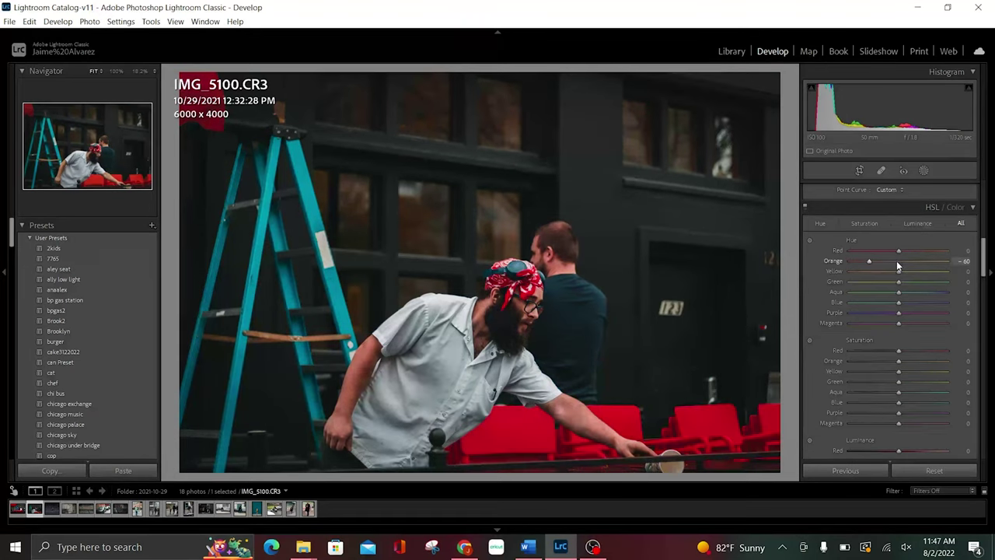
scroll(896, 264, "up", 2)
scroll(896, 264, "up", 1)
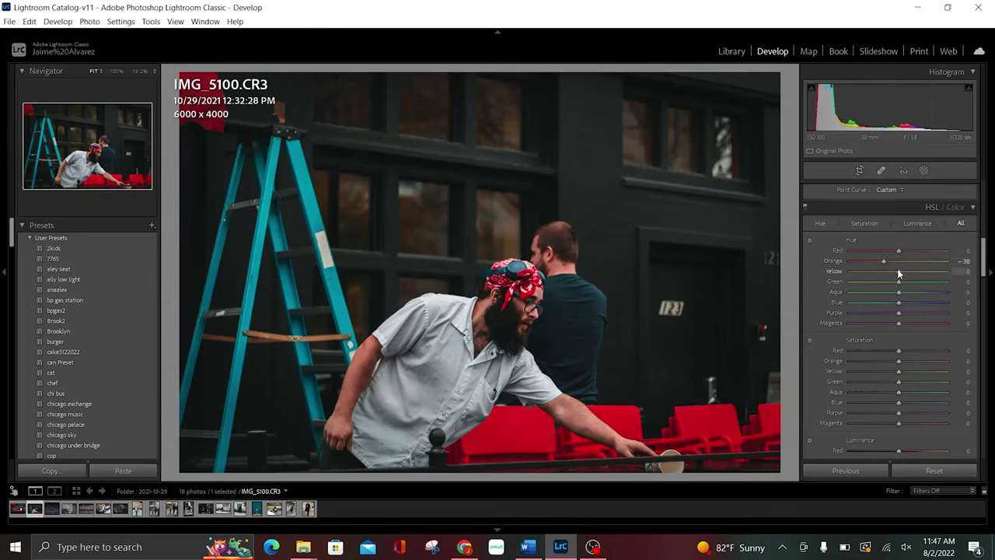
scroll(899, 273, "up", 4)
scroll(899, 273, "up", 3)
scroll(898, 274, "down", 1)
scroll(899, 274, "down", 1)
scroll(899, 274, "down", 10)
scroll(898, 274, "up", 2)
scroll(898, 273, "up", 1)
scroll(900, 286, "up", 2)
scroll(899, 286, "up", 2)
scroll(899, 286, "up", 2)
scroll(899, 286, "up", 2)
scroll(900, 286, "down", 3)
scroll(900, 286, "down", 3)
scroll(899, 286, "down", 3)
scroll(899, 287, "up", 5)
scroll(899, 286, "up", 5)
scroll(899, 286, "up", 5)
scroll(899, 292, "down", 5)
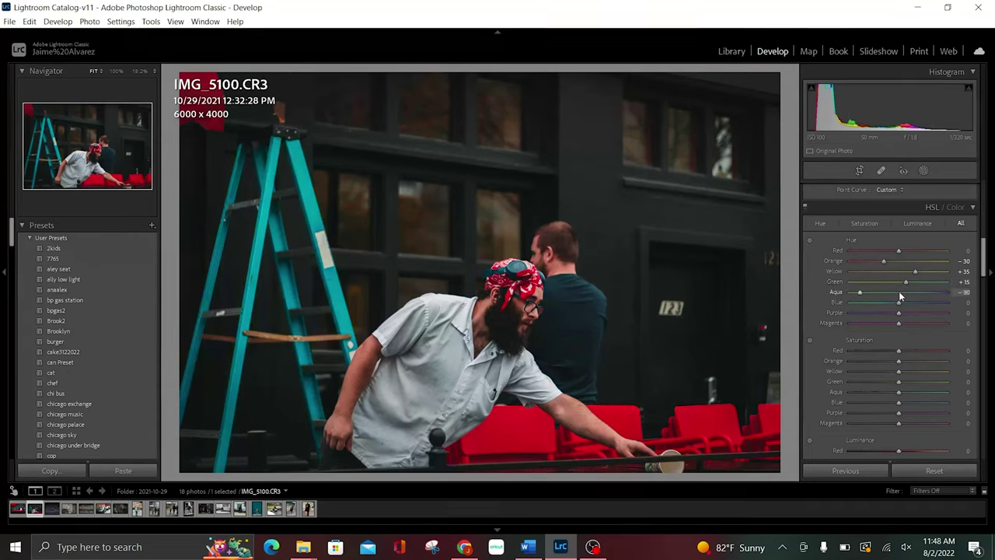
scroll(899, 292, "down", 5)
scroll(899, 292, "down", 5)
scroll(898, 291, "up", 5)
scroll(898, 291, "up", 5)
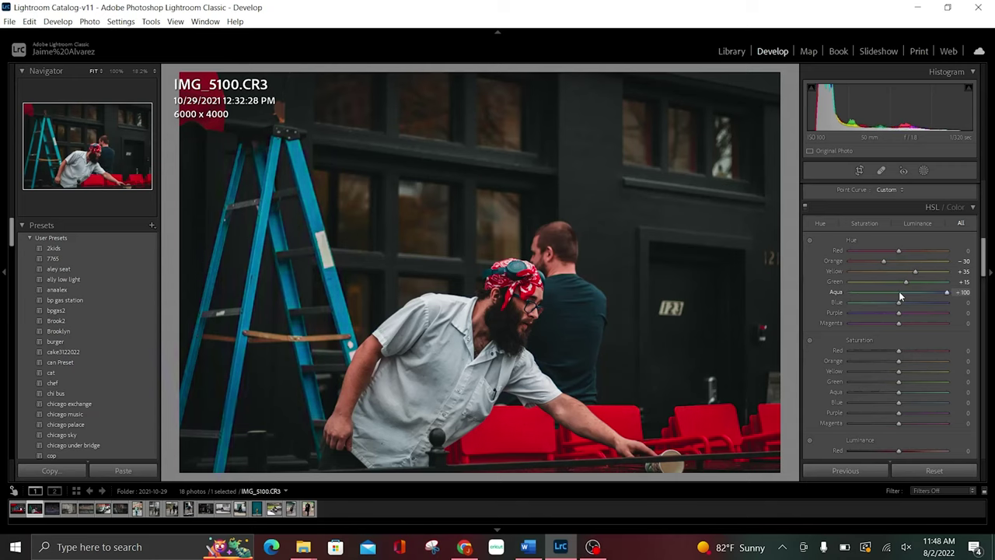
scroll(898, 291, "down", 5)
scroll(899, 294, "down", 3)
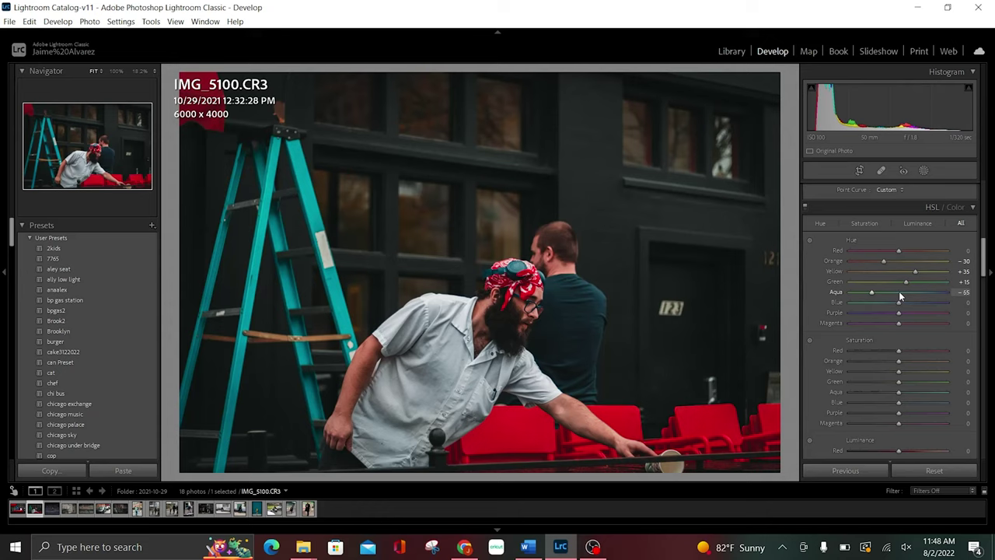
scroll(899, 296, "up", 1)
scroll(899, 308, "down", 4)
scroll(900, 309, "down", 3)
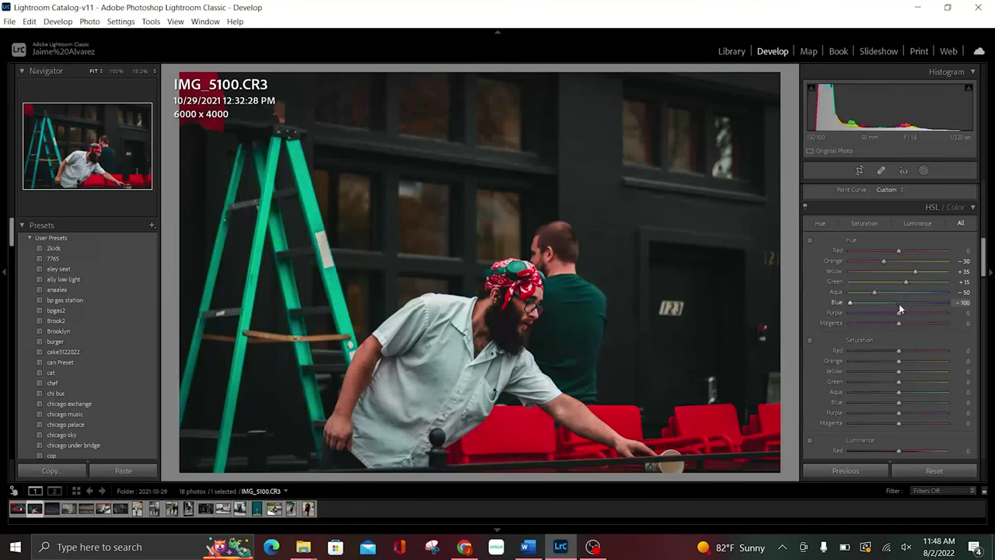
scroll(900, 309, "down", 3)
scroll(899, 308, "up", 15)
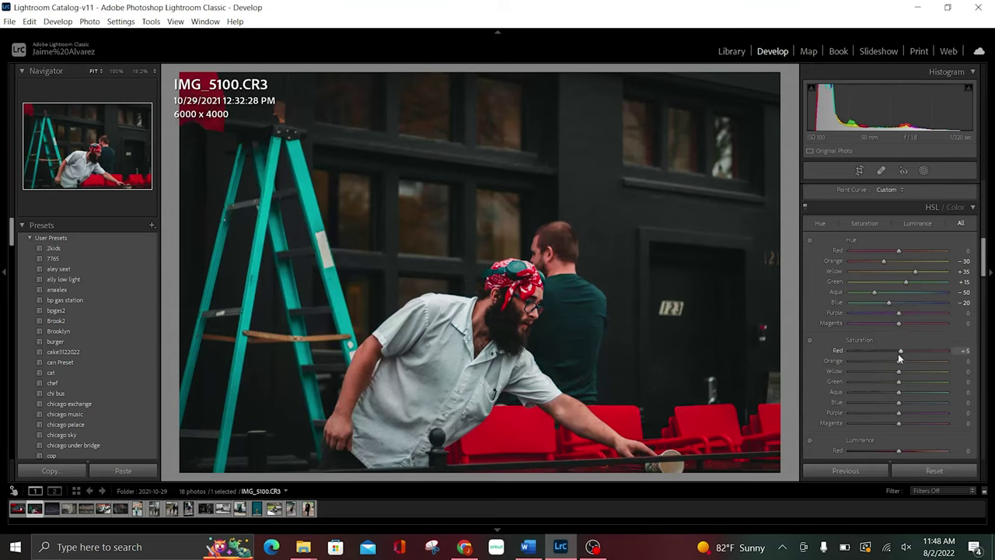
Step through the following catalog photos, then bring up the first one, IMG_5095
key("Right")
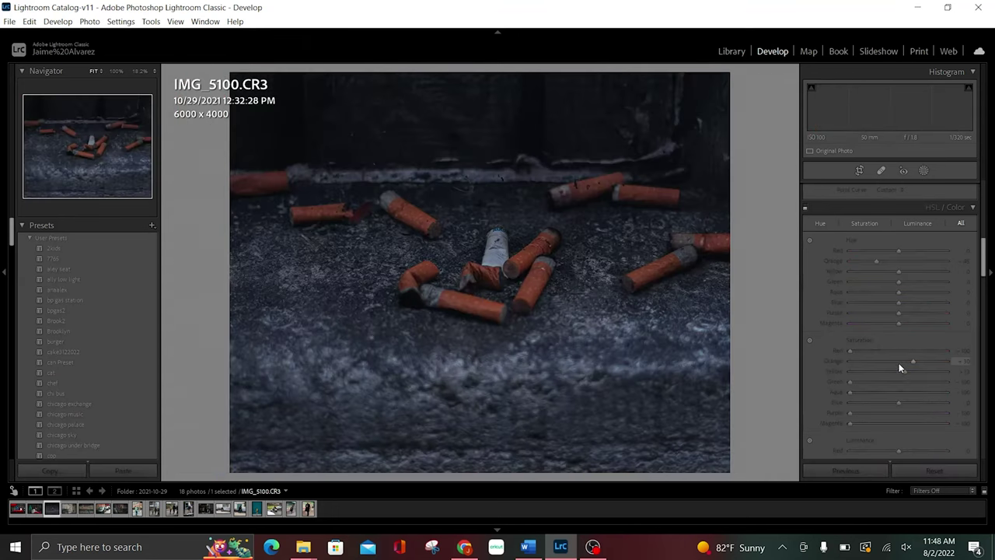
key("Right")
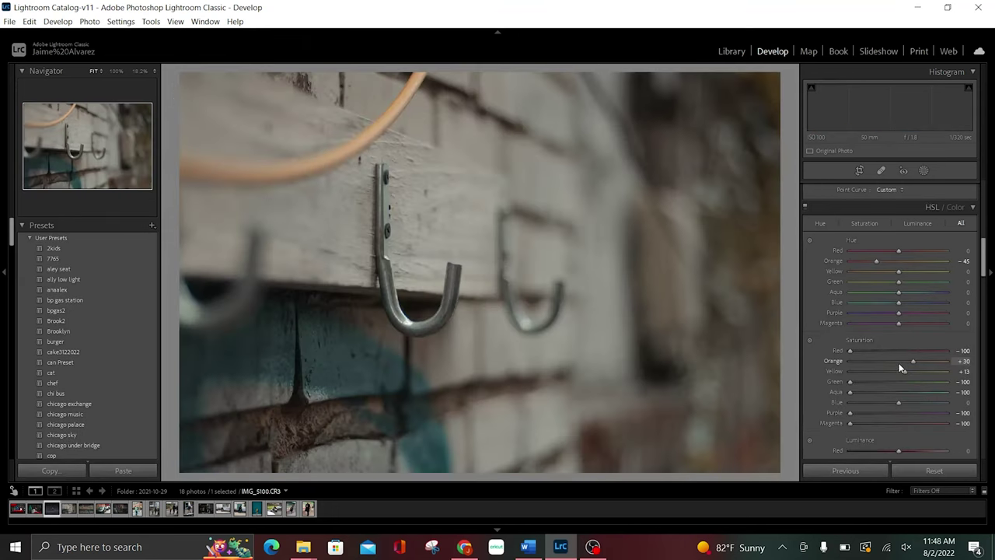
key("Right")
key("Right")
key("Left")
key("Right")
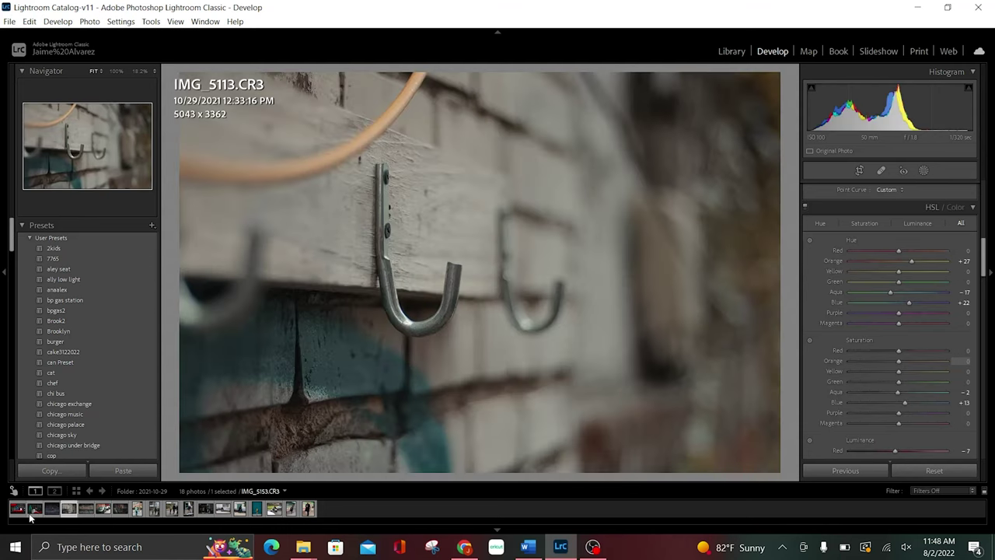
left_click(17, 511)
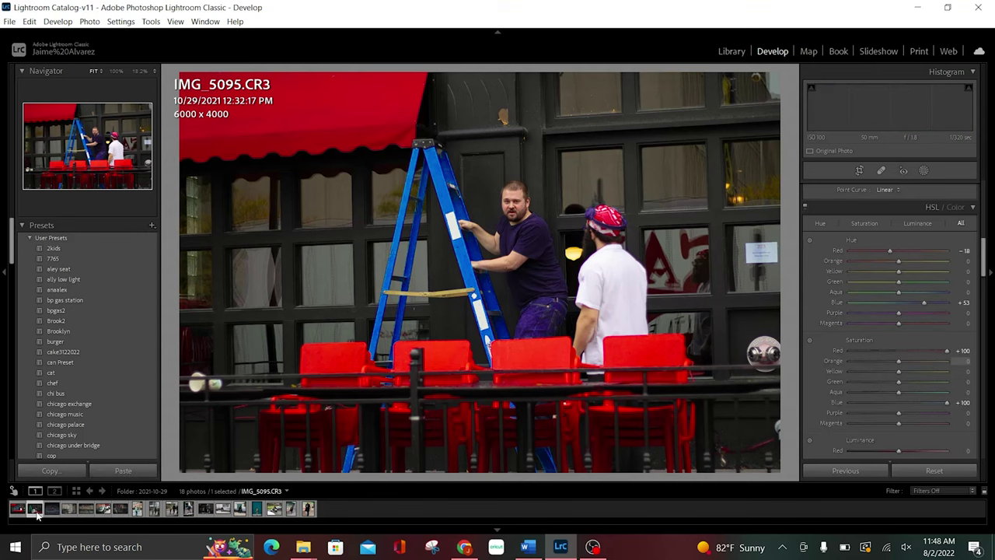
Go back to IMG_5100 and compare it against IMG_5095
left_click(34, 510)
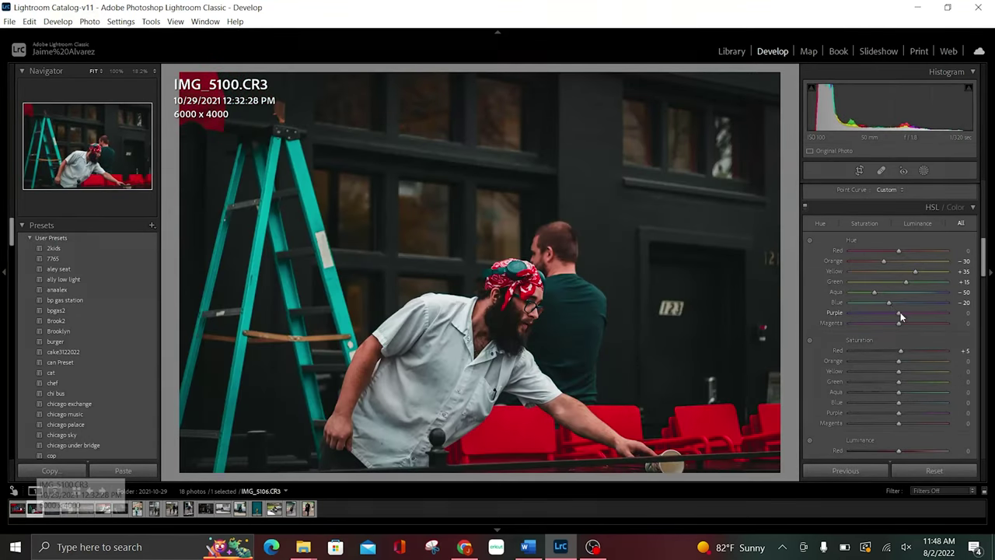
scroll(901, 353, "up", 1)
scroll(901, 353, "up", 1)
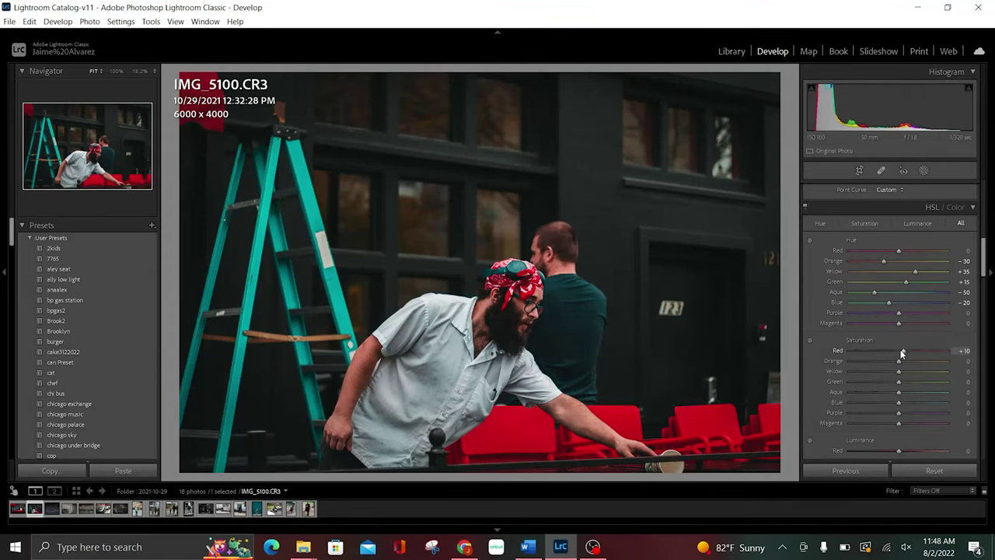
scroll(901, 354, "up", 1)
key("Left")
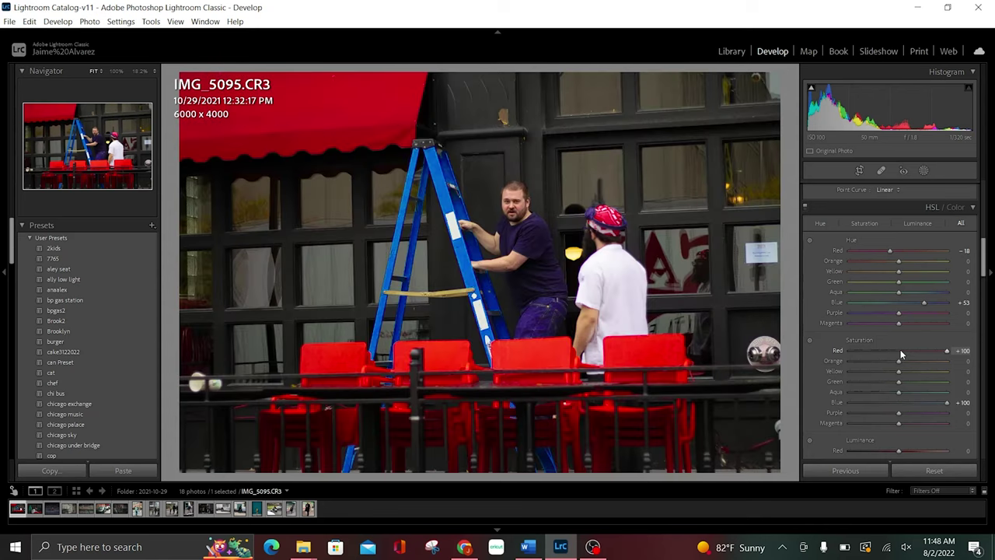
key("Right")
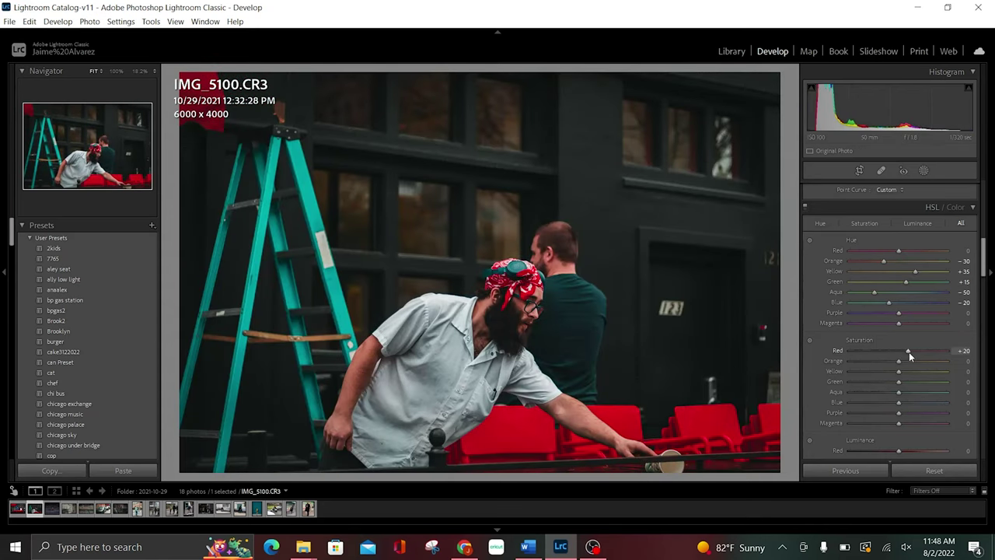
scroll(908, 351, "down", 1)
key("Left")
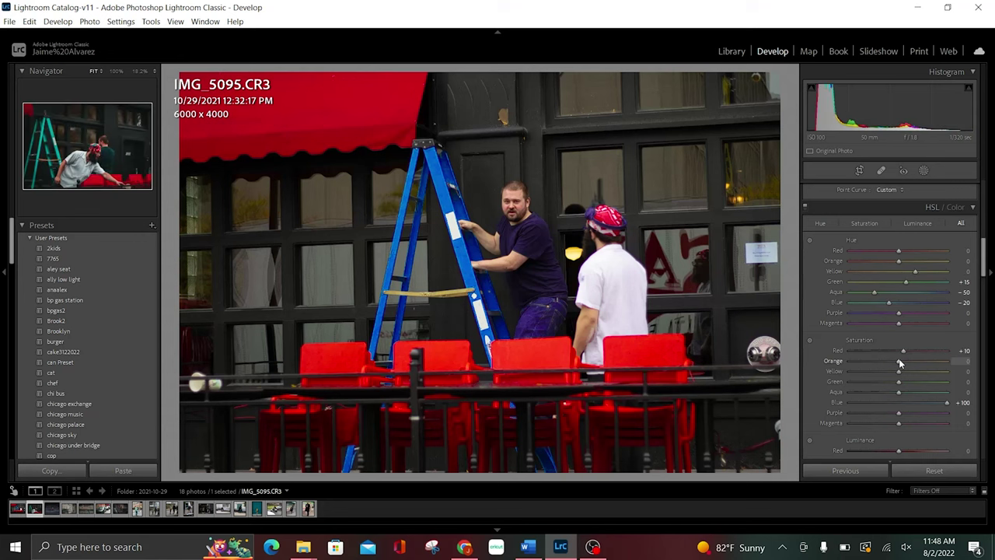
key("Right")
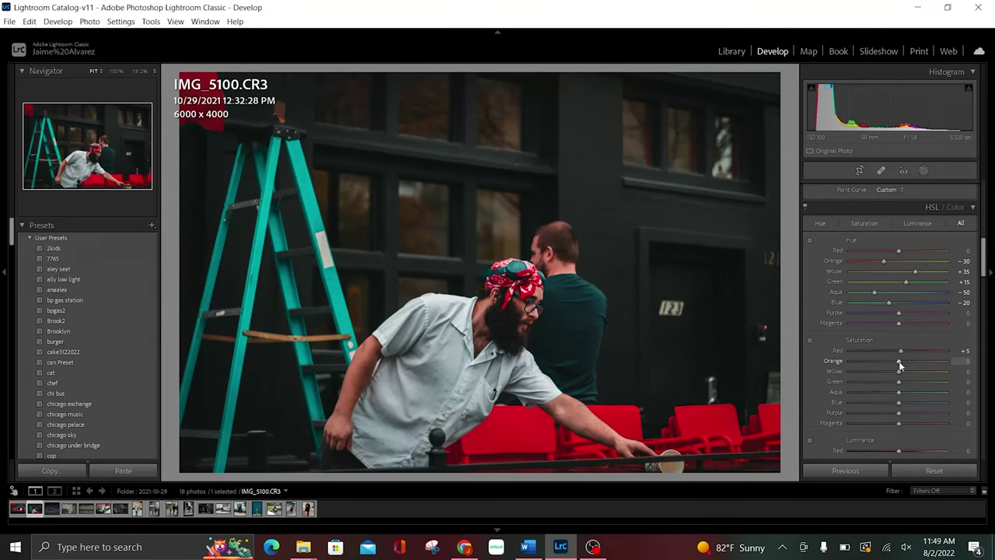
Lower HSL saturation to Orange -30, Yellow -45, Green -50, Aqua -25, Blue -35
scroll(898, 364, "down", 5)
scroll(900, 366, "down", 3)
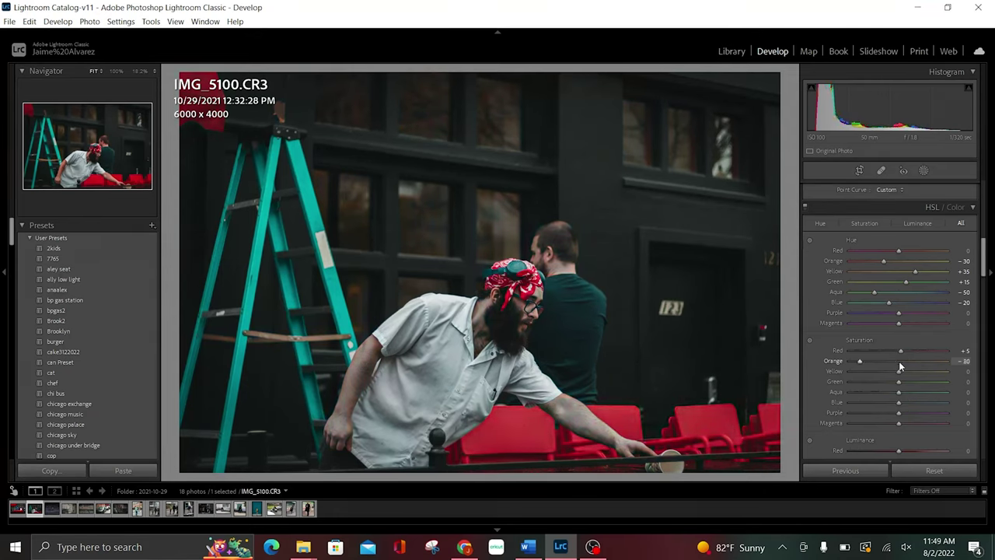
scroll(900, 366, "up", 2)
scroll(900, 366, "up", 2)
scroll(900, 366, "up", 1)
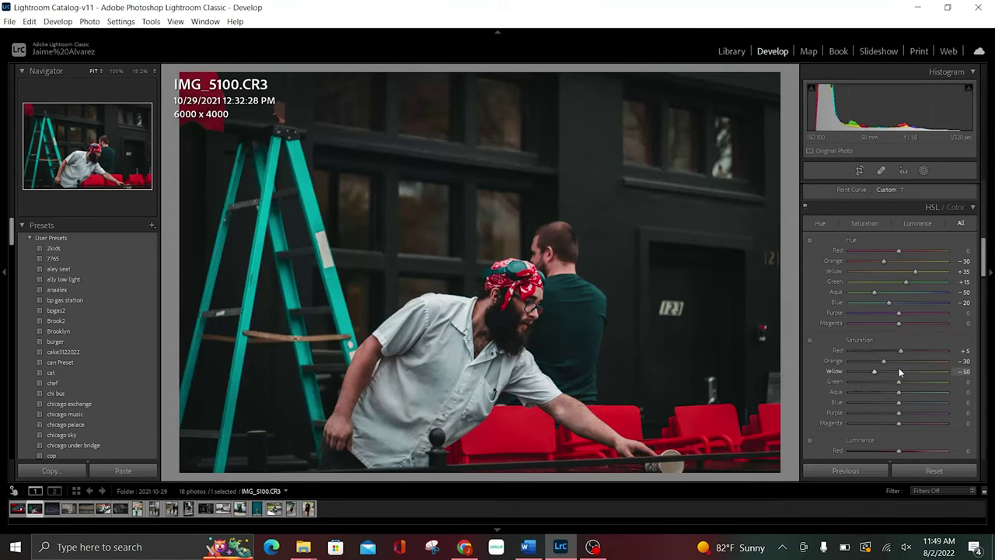
scroll(899, 372, "up", 1)
scroll(900, 372, "up", 1)
scroll(900, 372, "up", 1)
scroll(899, 372, "down", 1)
scroll(900, 373, "down", 1)
scroll(898, 382, "down", 4)
scroll(898, 383, "down", 6)
scroll(898, 397, "down", 2)
scroll(899, 405, "up", 1)
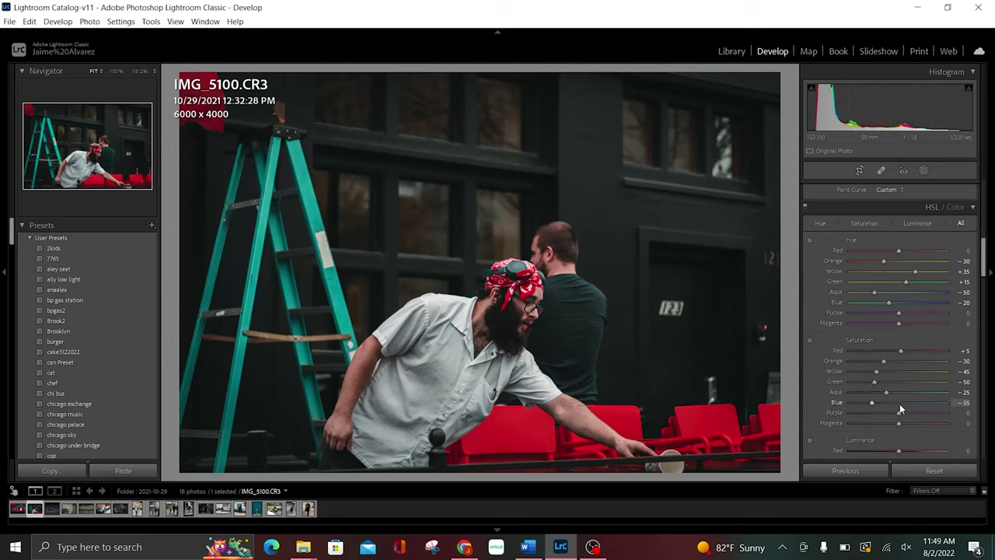
scroll(900, 403, "up", 1)
scroll(913, 403, "down", 2)
scroll(913, 403, "down", 1)
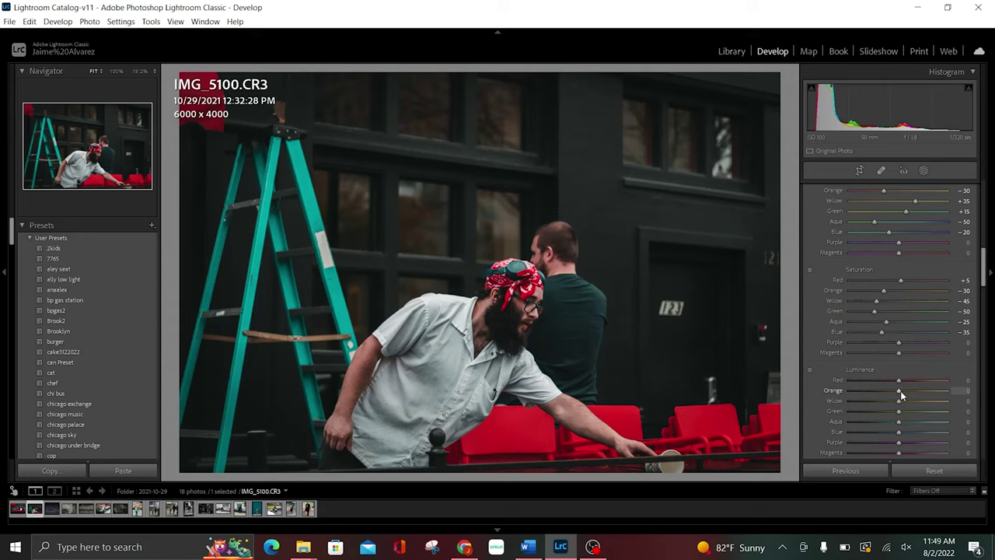
Set HSL luminance to Orange +10, Yellow -20, Green -35, Aqua +10, Blue +20
left_click_drag(901, 394, 903, 394)
key("shift+Down")
key("shift+Down")
key("shift+Up")
key("shift+Up")
key("shift+Up")
key("shift+Up")
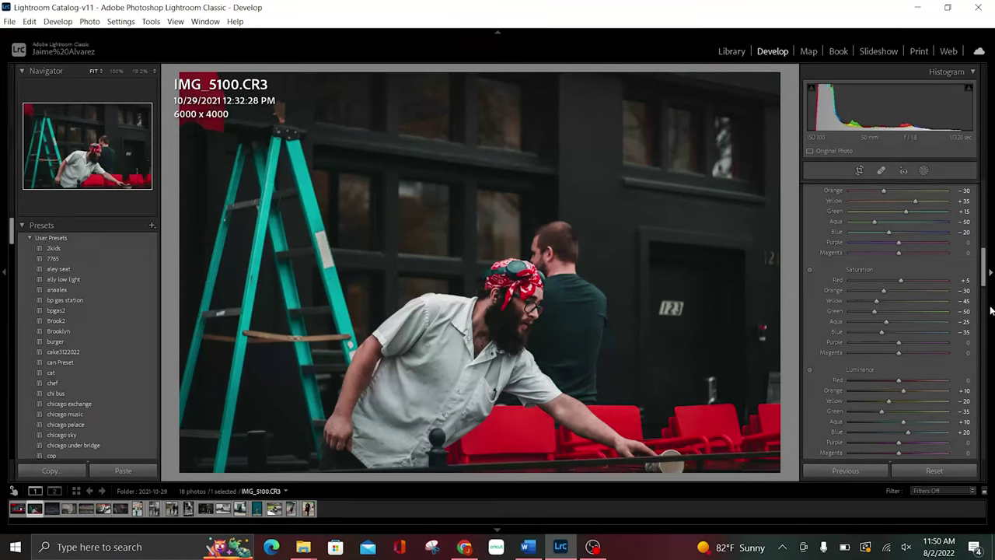
left_click_drag(982, 287, 981, 231)
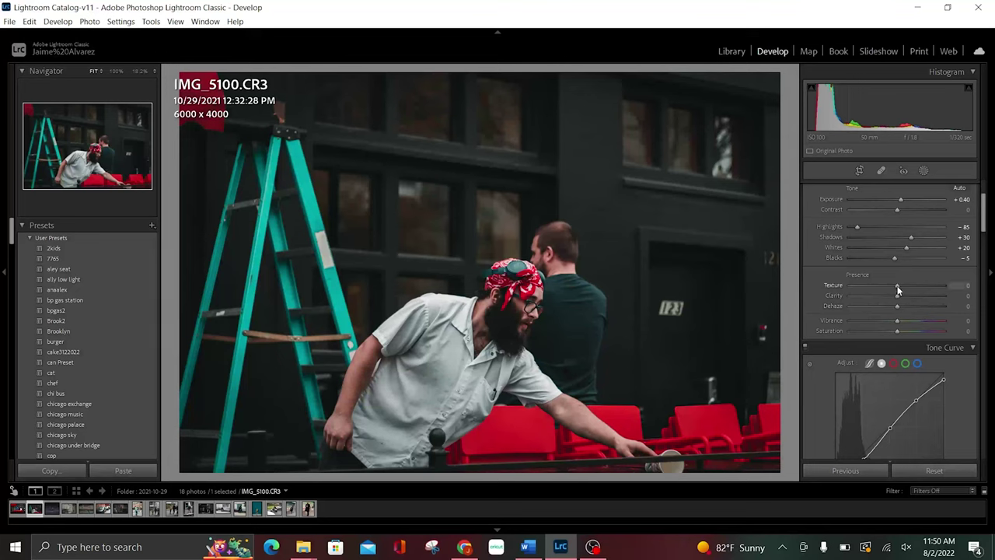
Set Presence to Texture +70, Clarity +25, Dehaze -15, Vibrance +20, Saturation +11
scroll(898, 289, "down", 3)
scroll(898, 289, "down", 5)
scroll(898, 289, "down", 8)
scroll(897, 291, "down", 2)
scroll(897, 291, "up", 5)
scroll(897, 291, "up", 2)
scroll(897, 291, "up", 2)
scroll(898, 290, "up", 3)
scroll(897, 291, "up", 2)
scroll(898, 291, "up", 1)
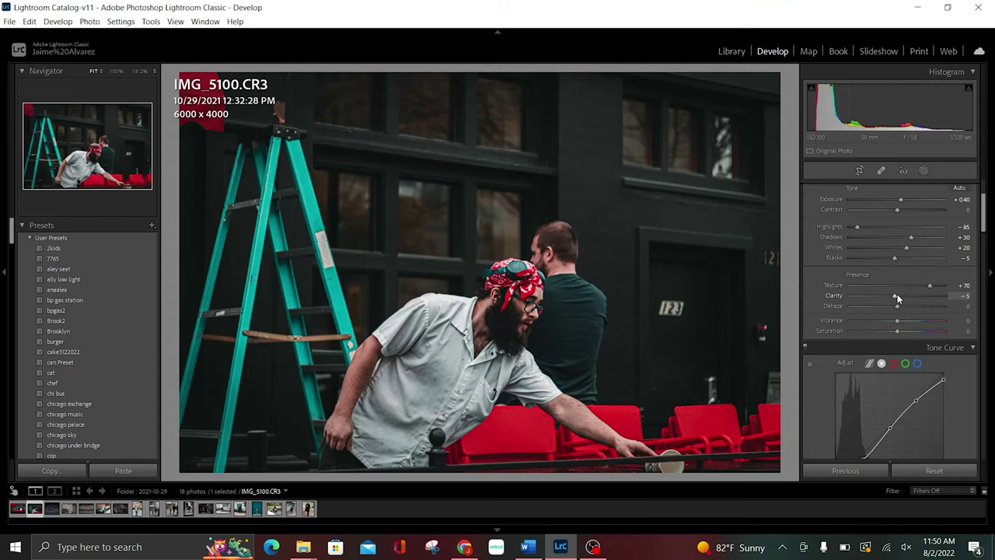
scroll(897, 298, "down", 10)
scroll(897, 294, "up", 3)
scroll(897, 294, "up", 3)
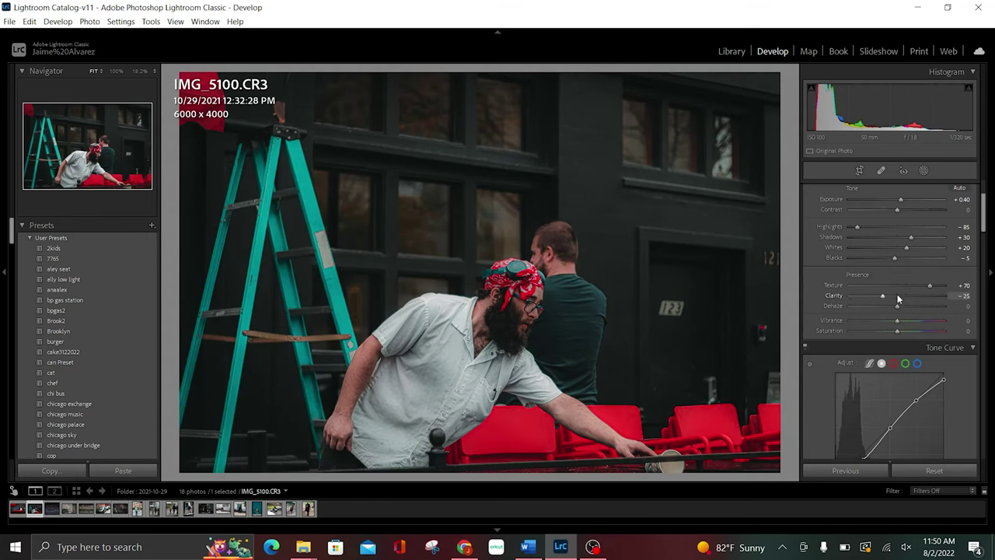
scroll(897, 294, "up", 6)
scroll(897, 294, "up", 6)
scroll(897, 294, "down", 3)
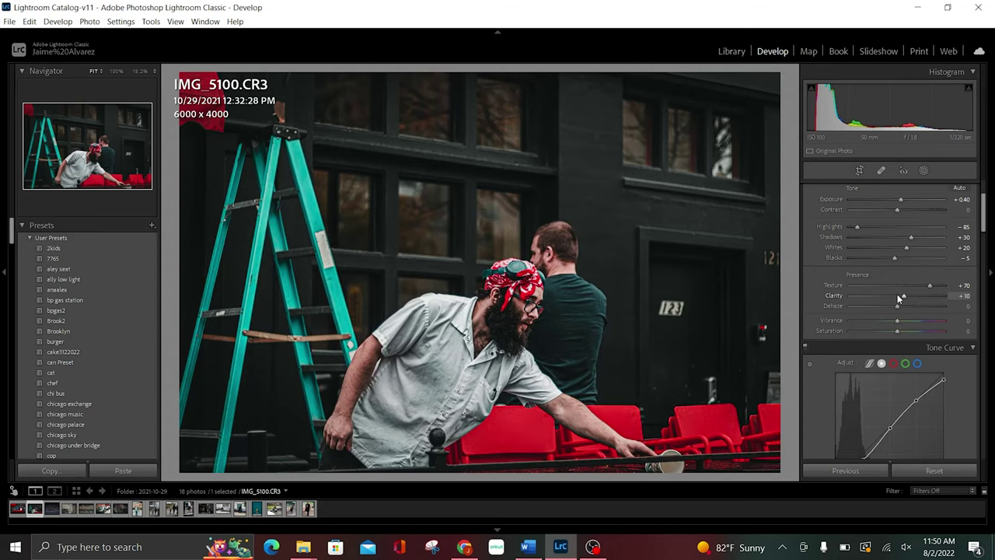
scroll(896, 297, "down", 4)
scroll(897, 298, "up", 1)
scroll(898, 298, "up", 2)
scroll(898, 298, "up", 1)
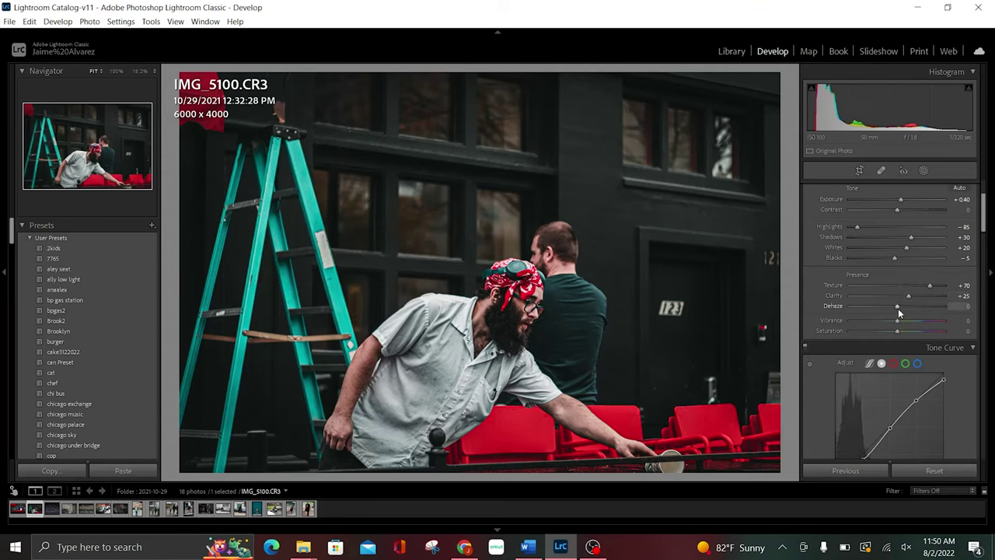
scroll(897, 308, "down", 8)
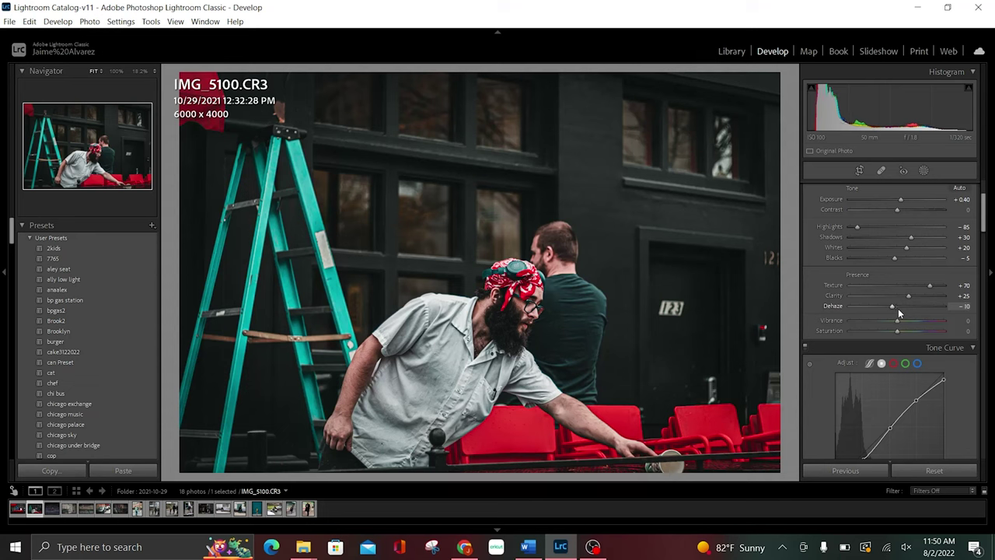
scroll(897, 307, "up", 3)
scroll(898, 308, "up", 1)
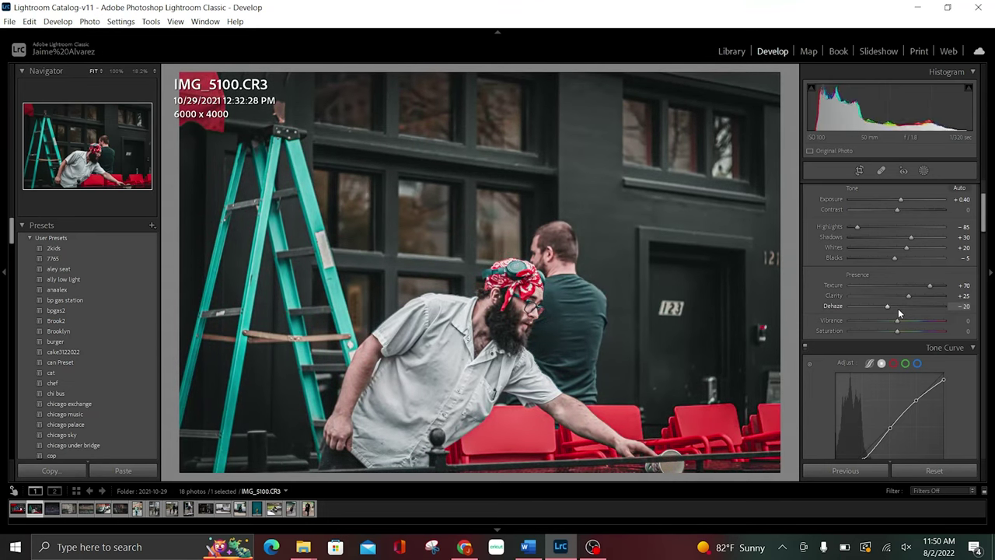
scroll(897, 308, "up", 4)
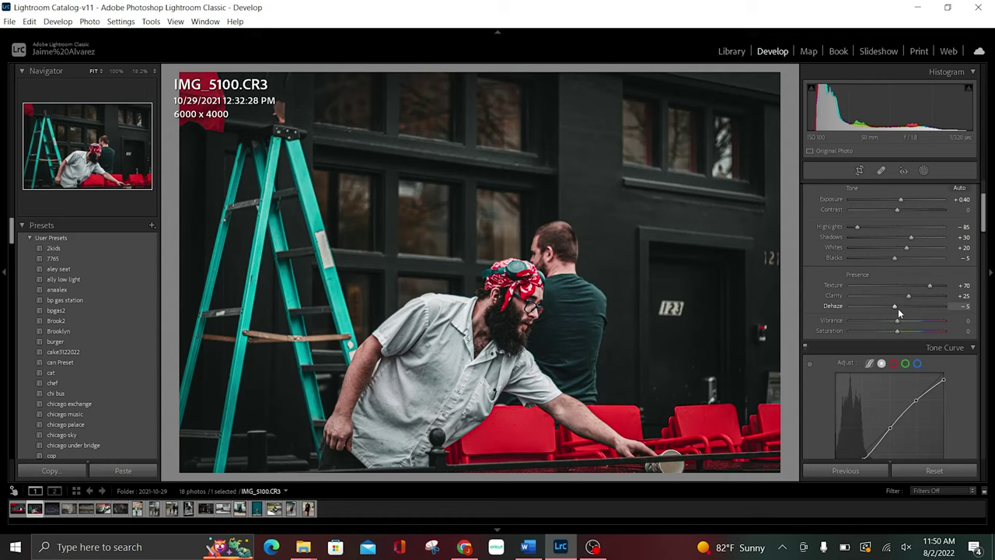
scroll(897, 308, "down", 1)
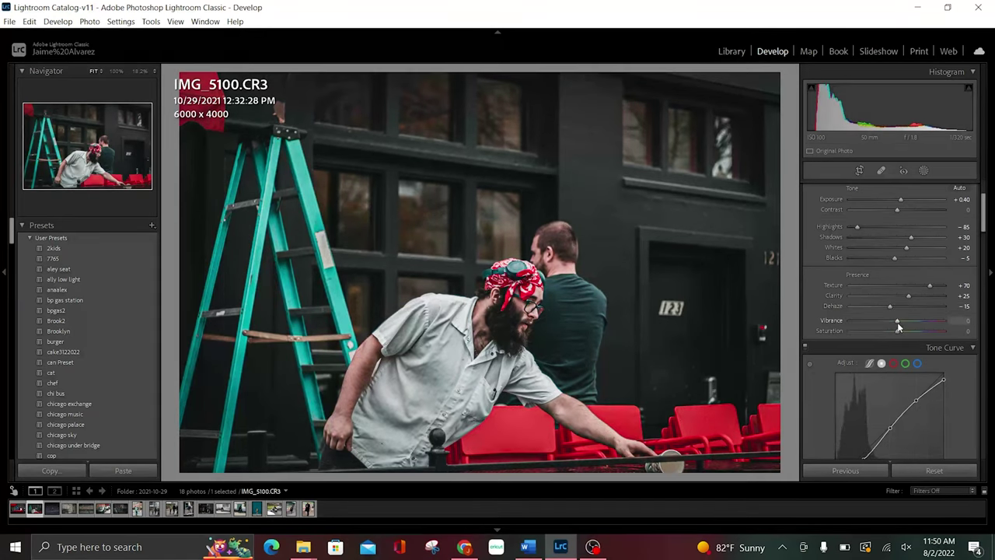
scroll(897, 322, "up", 1)
scroll(897, 322, "up", 1)
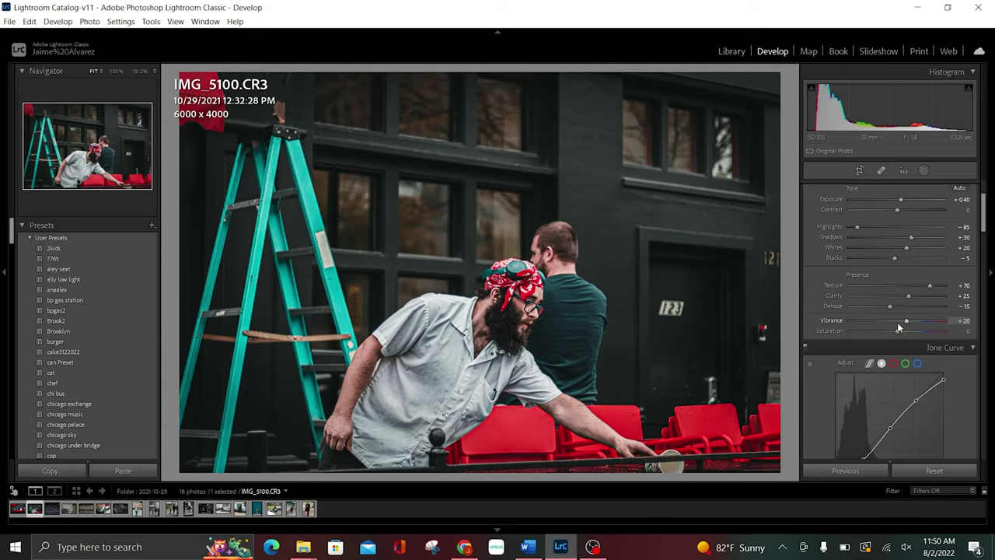
scroll(898, 333, "up", 2)
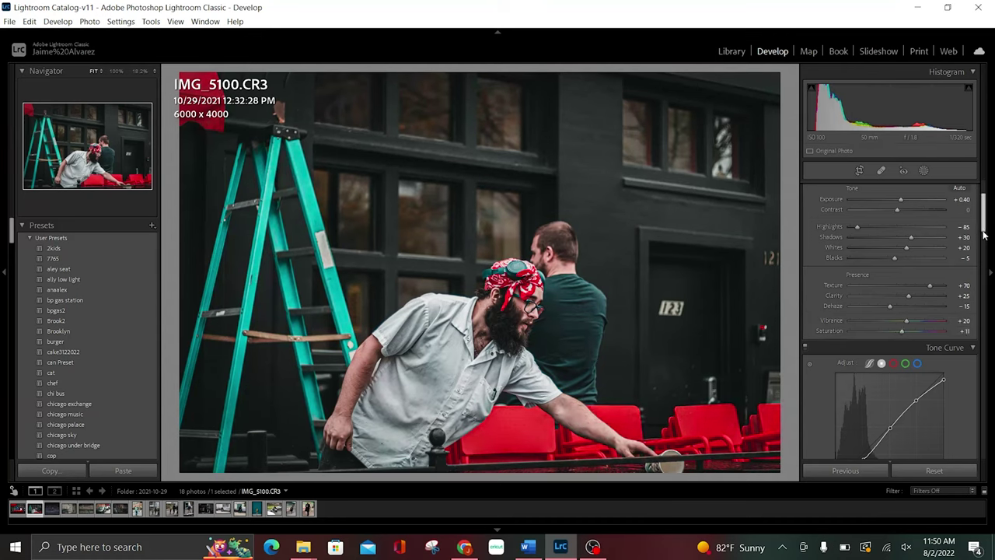
Set the Post-Crop Vignetting Amount to -44 in the Effects panel
mouse_move(983, 229)
left_mouse_down()
mouse_move(983, 438)
mouse_move(983, 421)
left_mouse_up()
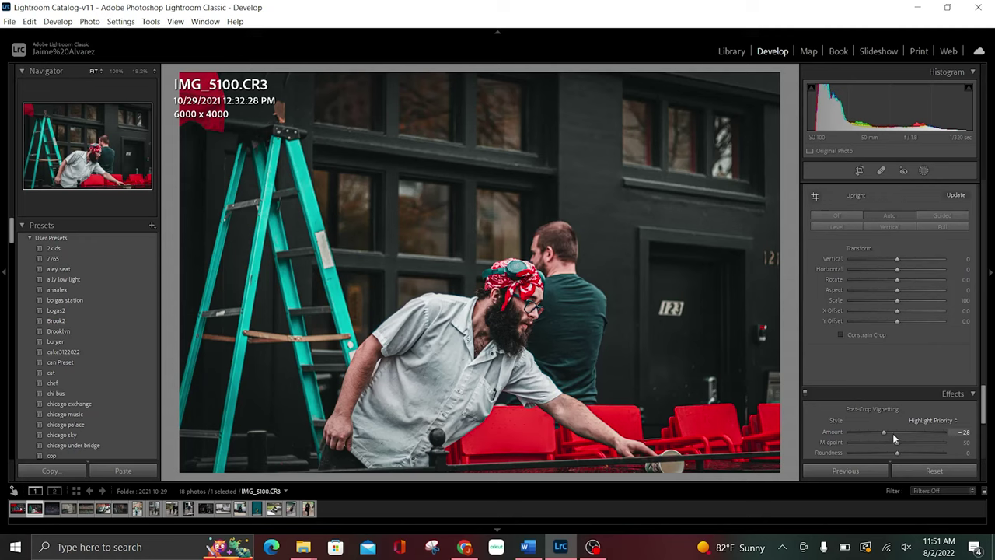
left_click_drag(884, 433, 875, 431)
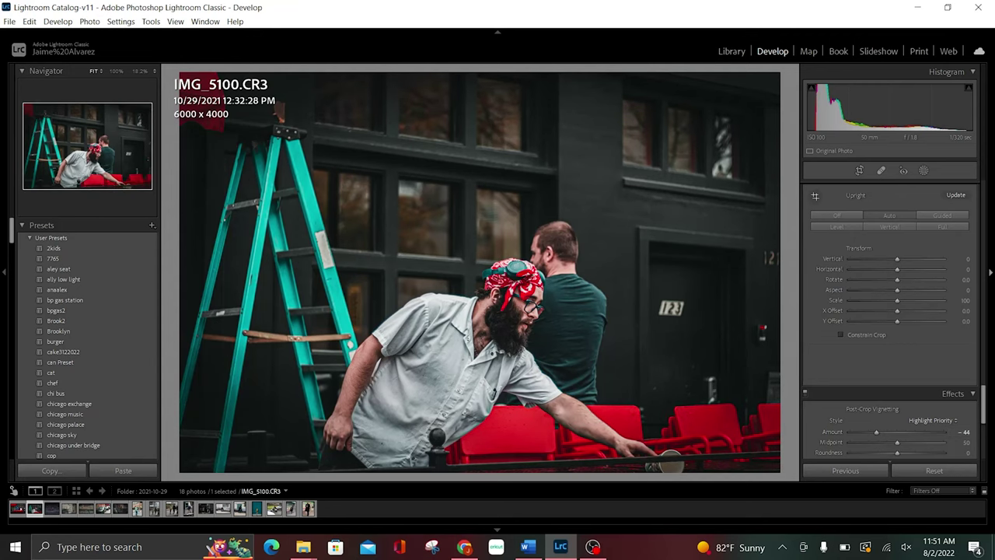
key("backslash")
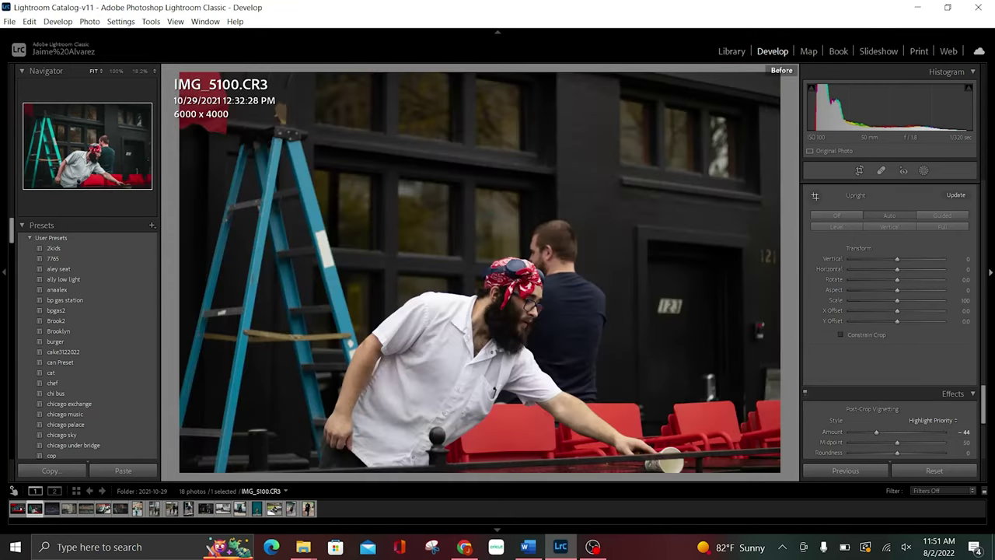
key("backslash")
key("backslash")
key("backslash")
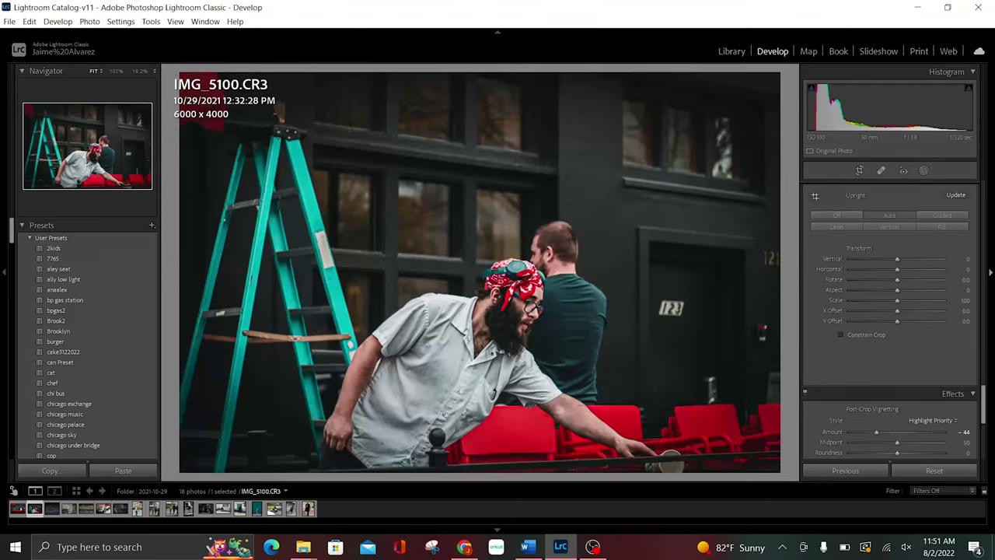
key("backslash")
key("backslash")
key("backslash")
key("backslash")
key("backslash")
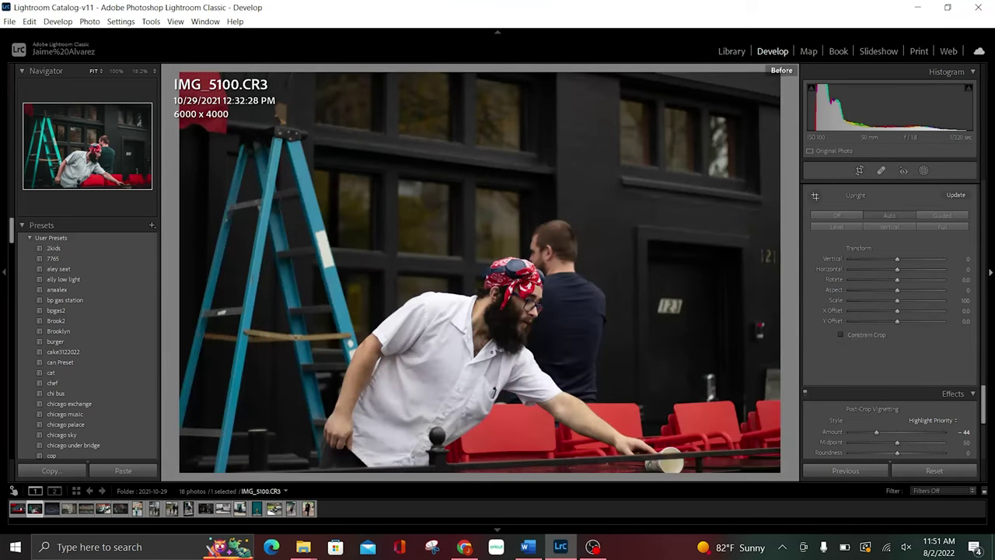
key("backslash")
key("backslash")
key("backslash")
key("backslash")
key("backslash")
key("backslash")
key("backslash")
key("backslash")
key("backslash")
key("backslash")
key("backslash")
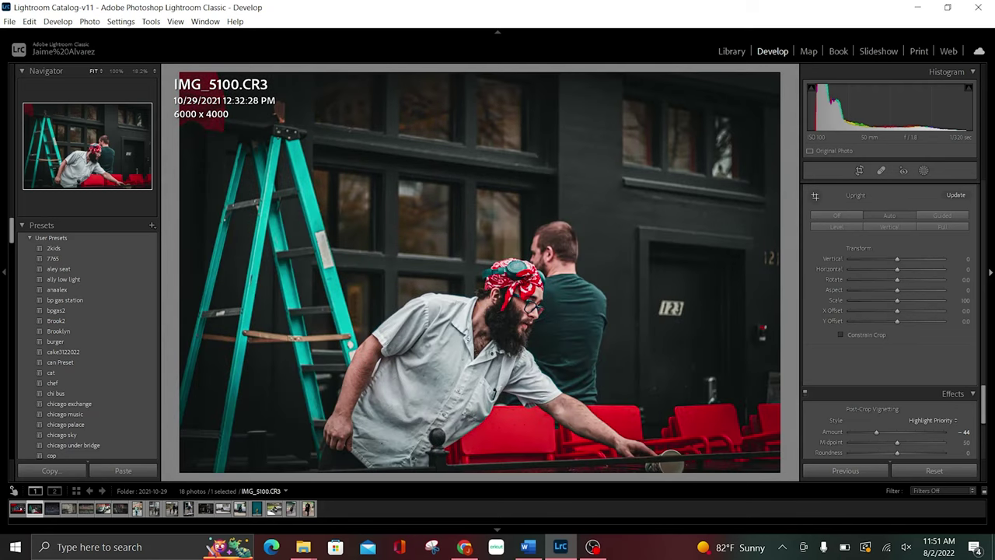